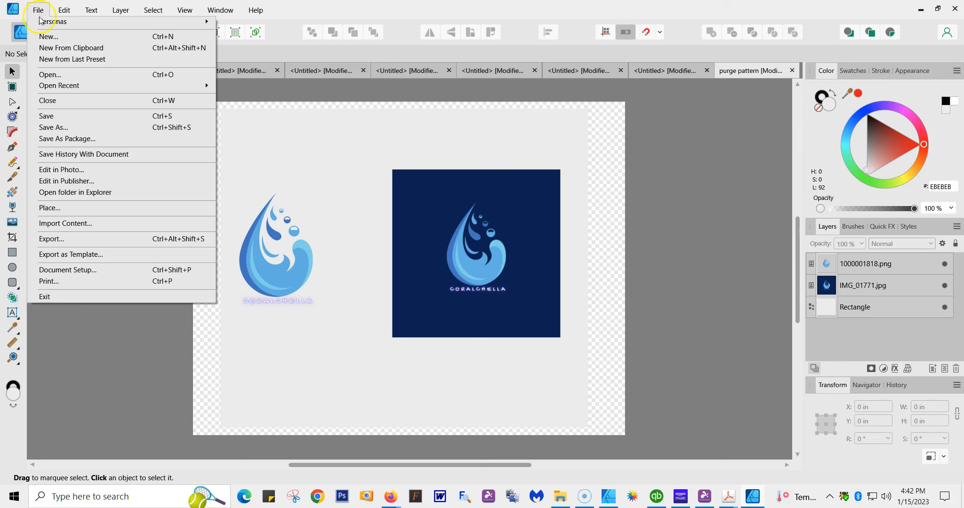
# Step: Create a new Letter print document in inches at 300 DPI, with a non-transparent background and no margins
pyautogui.click(43, 37)
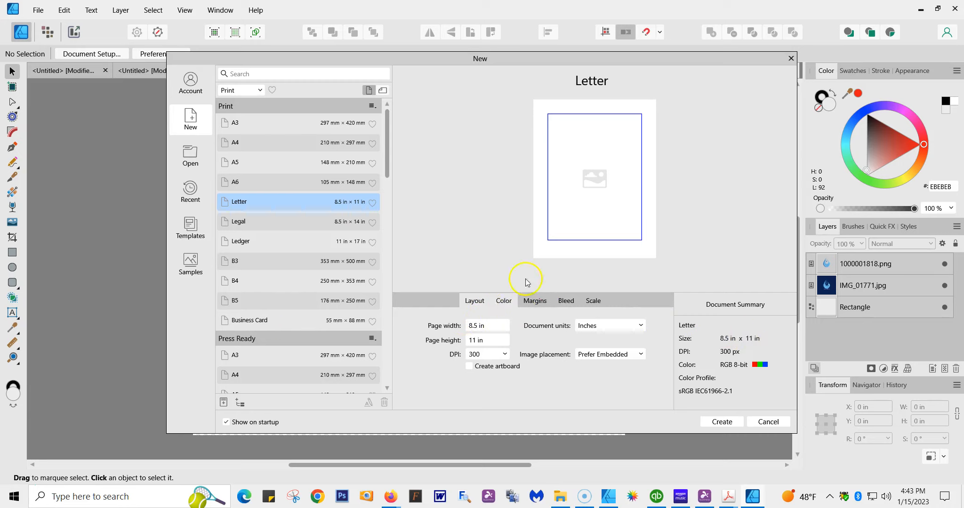
pyautogui.click(505, 302)
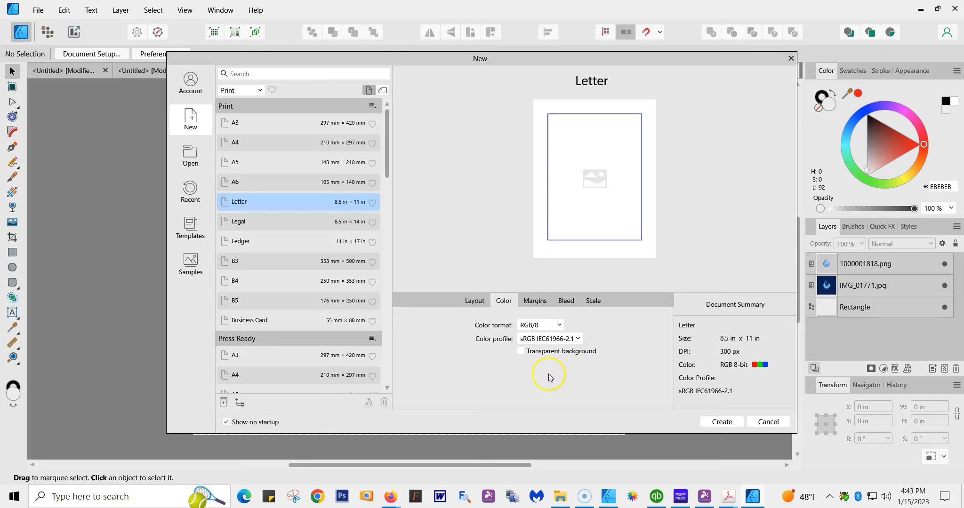
pyautogui.click(522, 351)
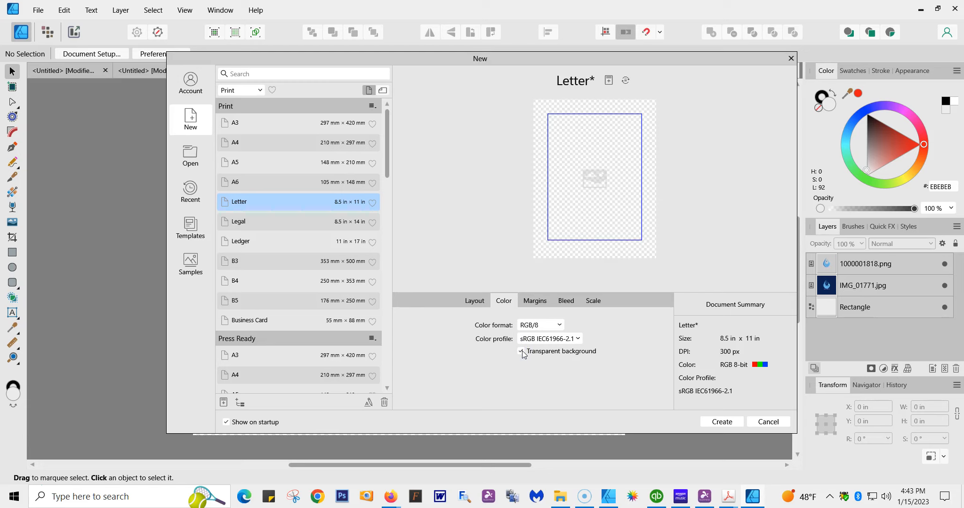
pyautogui.click(521, 351)
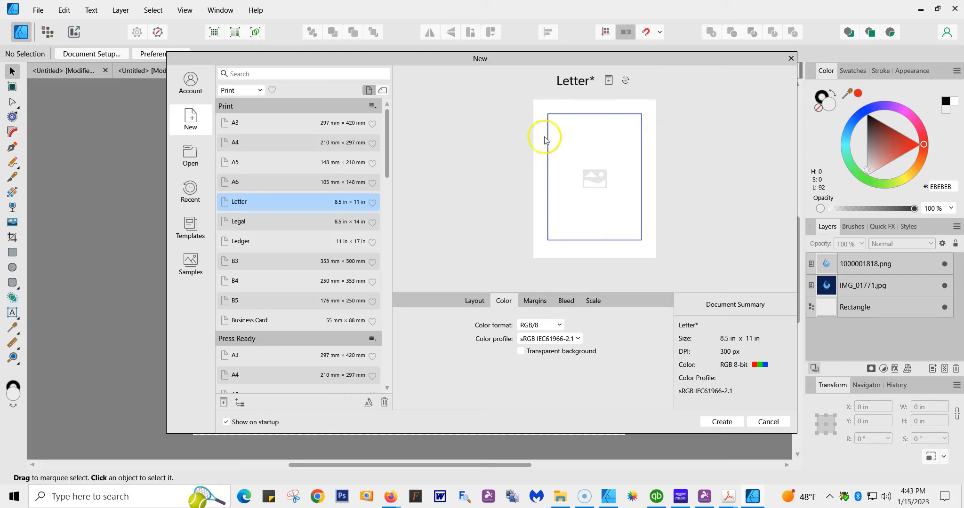
pyautogui.click(532, 301)
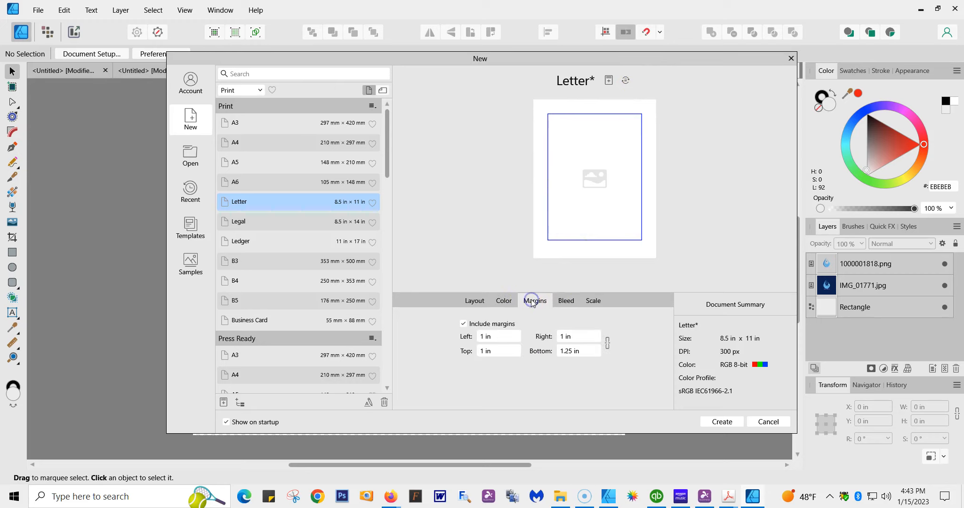
pyautogui.click(467, 324)
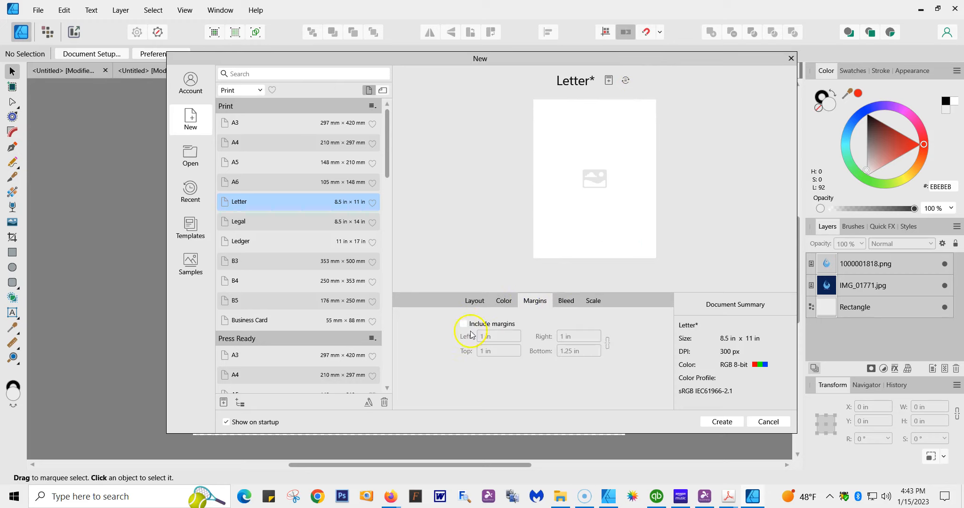
pyautogui.click(565, 301)
pyautogui.click(599, 299)
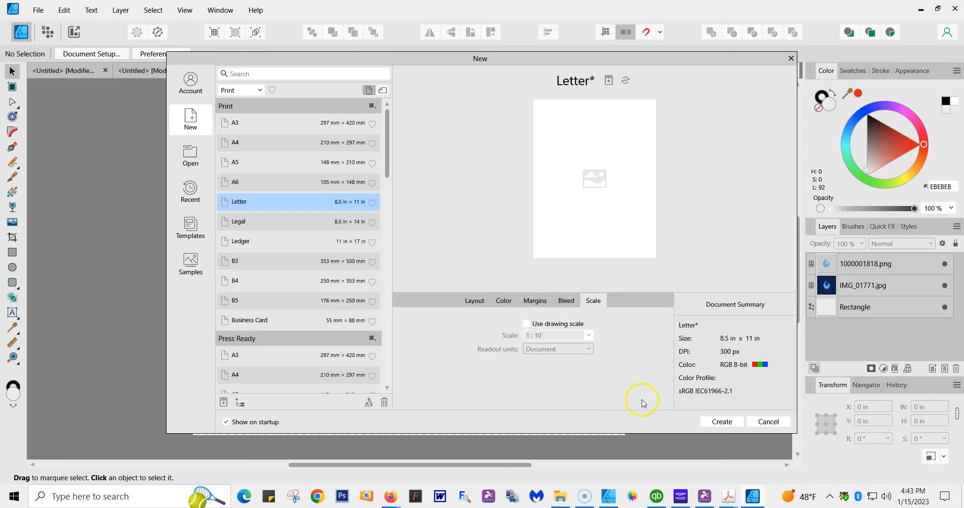
pyautogui.click(716, 421)
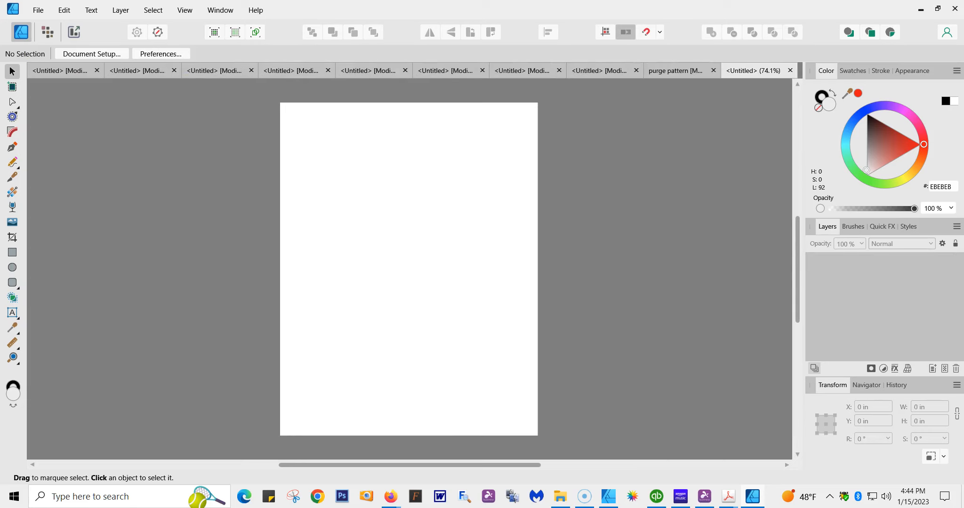
# Step: Change the page to landscape orientation, 11 × 8.5 in, with objects anchored to the page
pyautogui.click(38, 11)
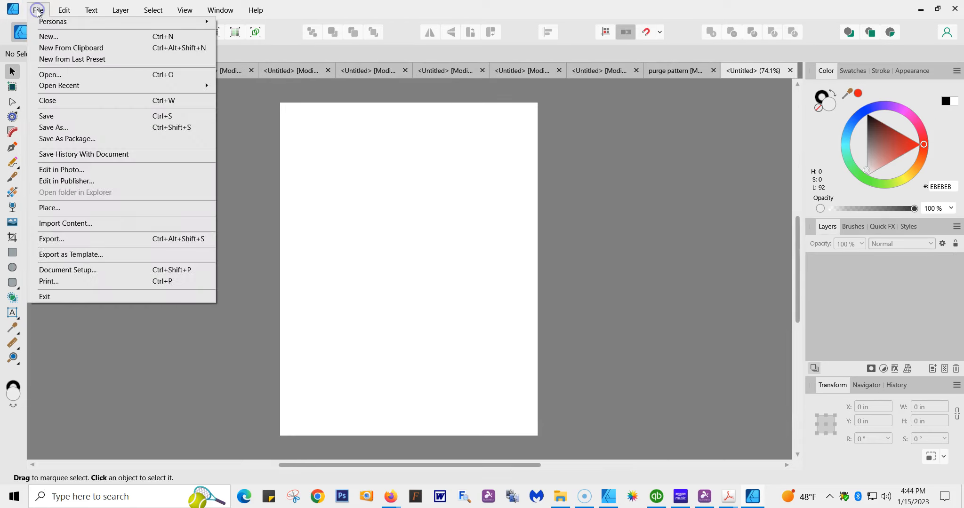
pyautogui.click(111, 269)
pyautogui.click(500, 253)
pyautogui.click(501, 268)
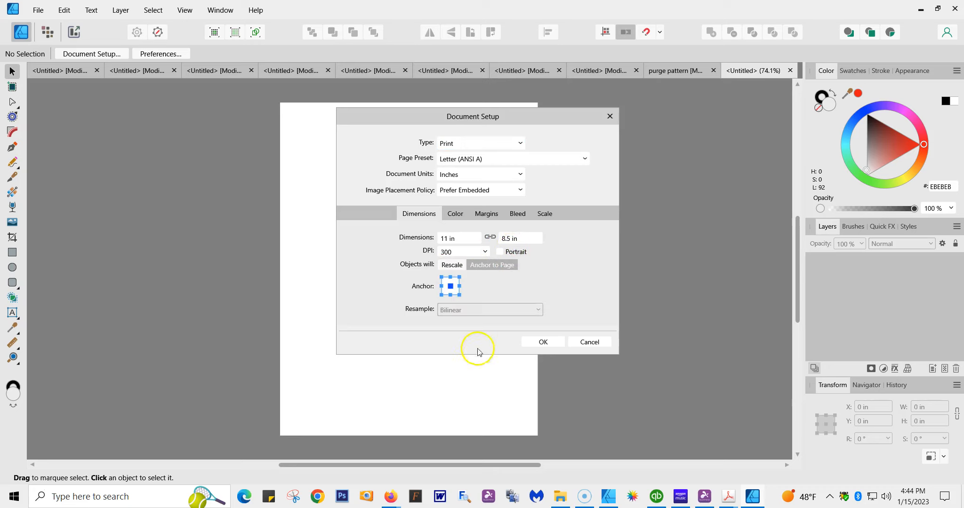
pyautogui.click(543, 342)
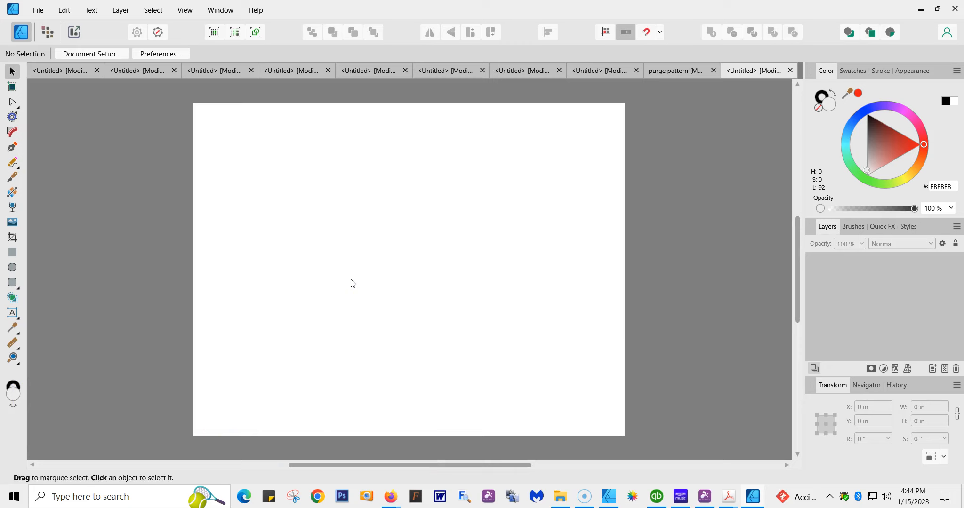
# Step: Place the image 1000001818.png in the page's upper left area at about 3.5 in square
pyautogui.click(40, 10)
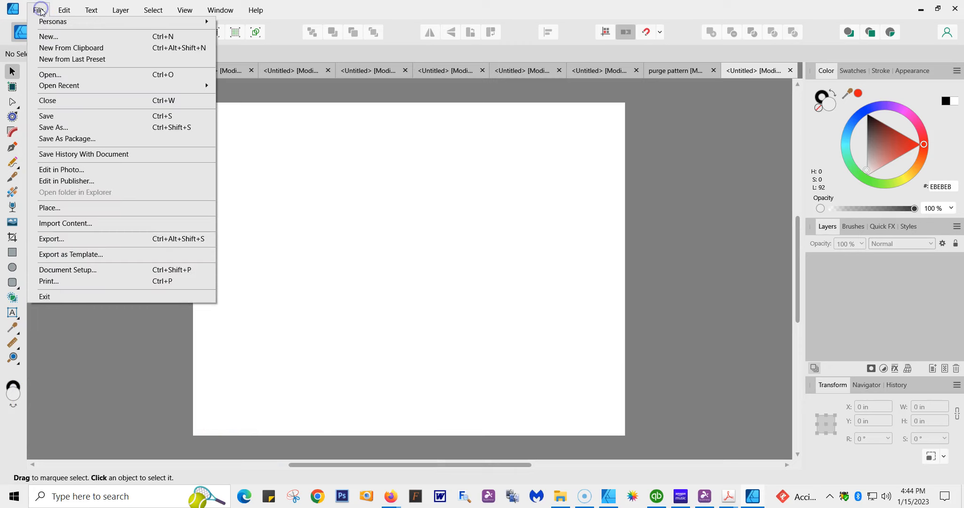
pyautogui.click(51, 285)
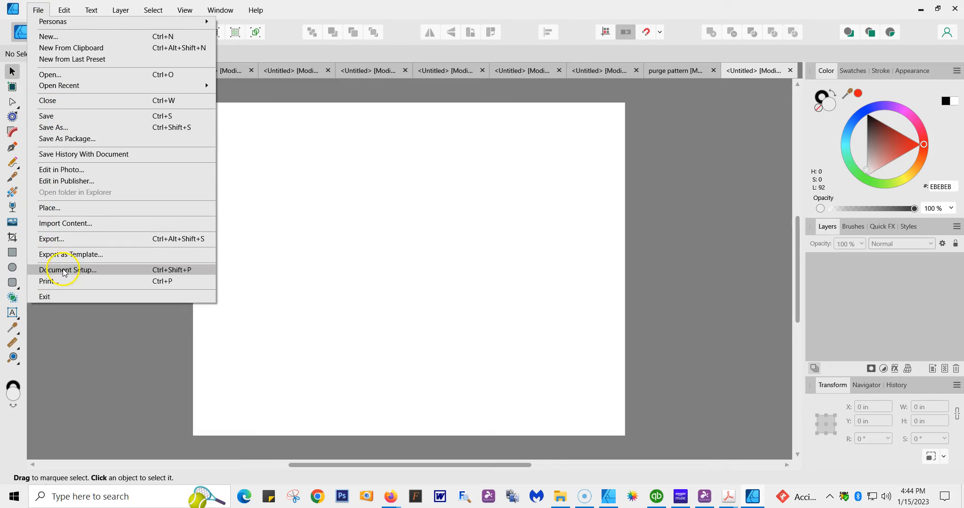
pyautogui.click(75, 208)
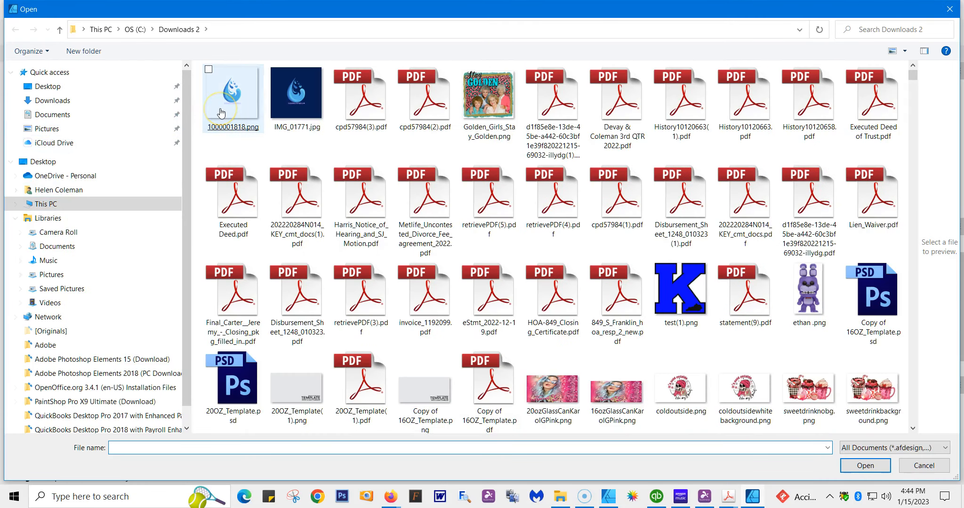
pyautogui.doubleClick(221, 113)
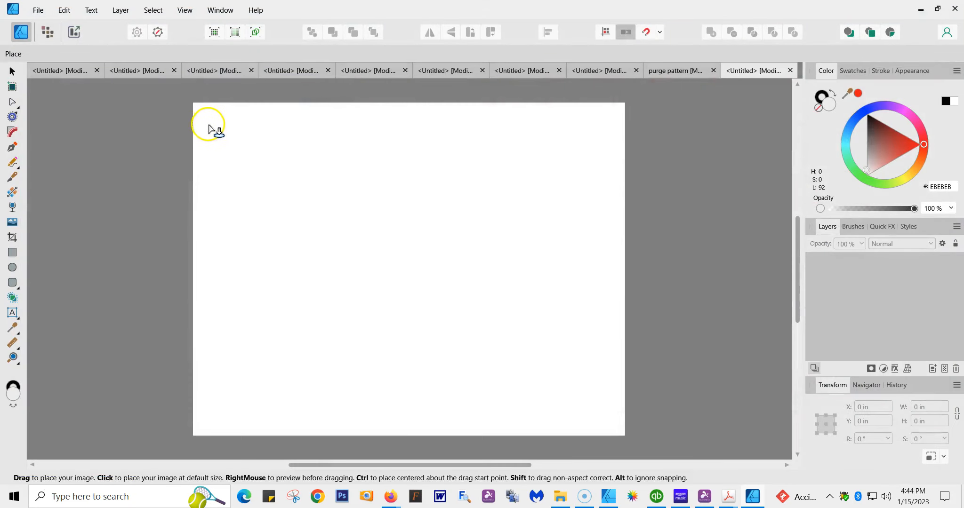
pyautogui.moveTo(230, 141); pyautogui.dragTo(422, 233)
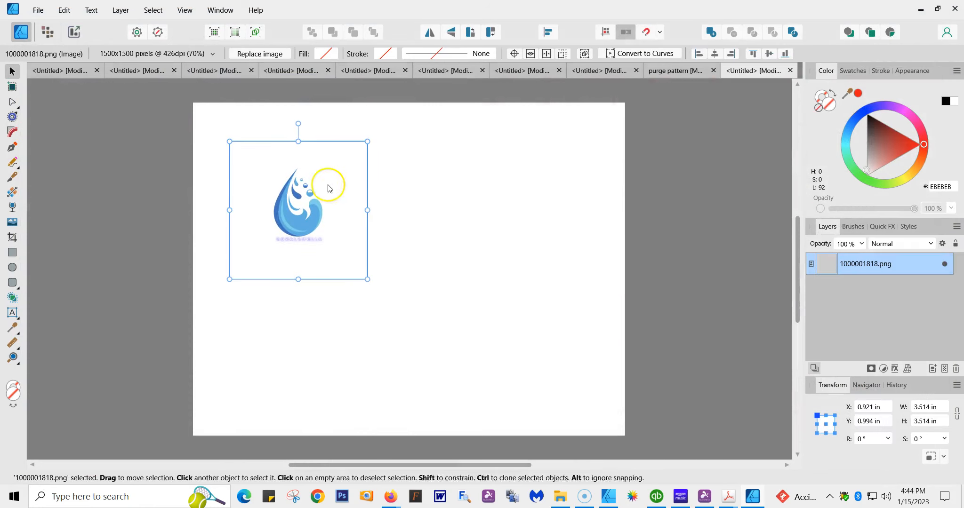
# Step: Place the image IMG_01771.jpg beside the first logo at about 3.5 in square
pyautogui.click(38, 10)
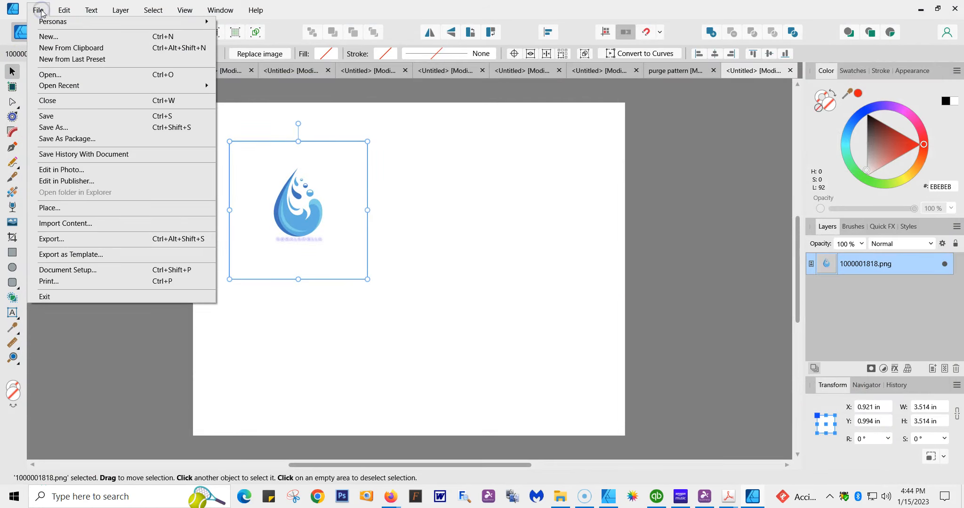
pyautogui.click(50, 207)
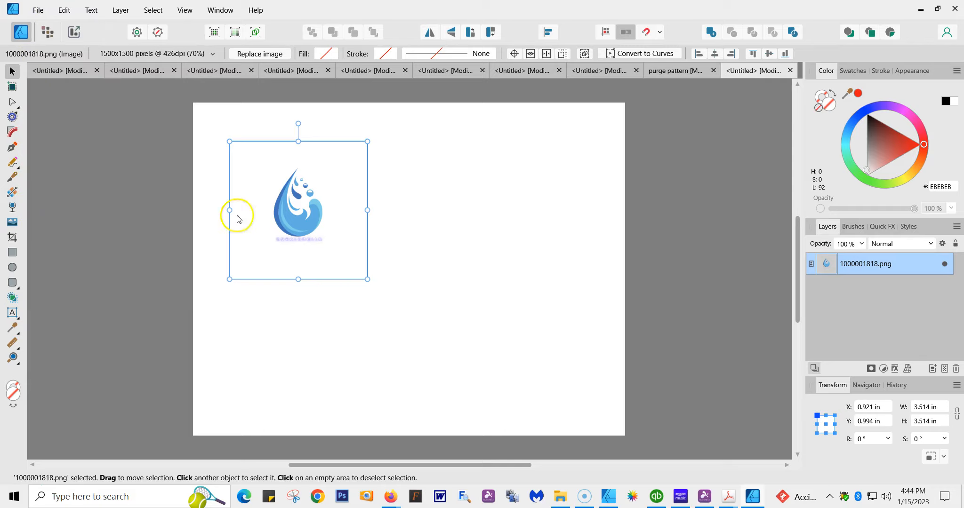
pyautogui.hotkey('ctrl', 'o')
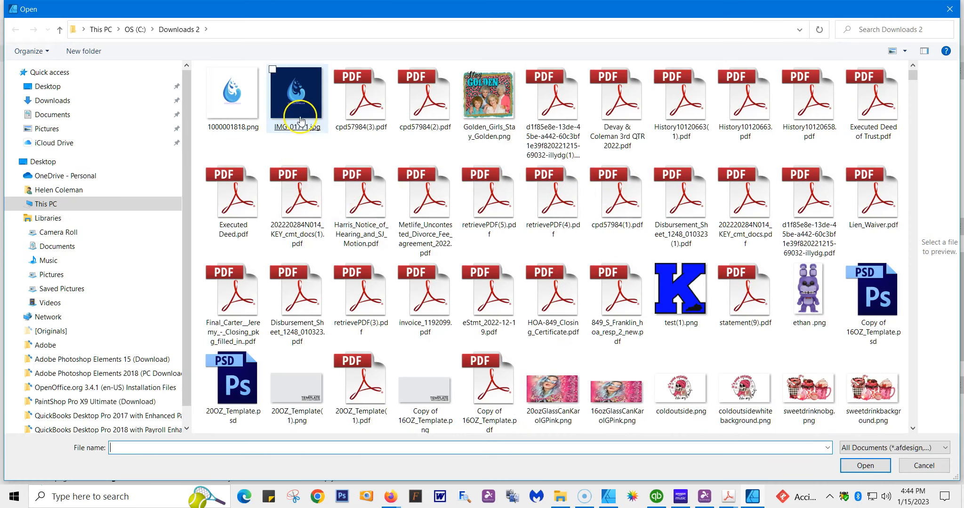
pyautogui.doubleClick(301, 120)
pyautogui.click(351, 168)
pyautogui.moveTo(526, 226); pyautogui.dragTo(560, 243)
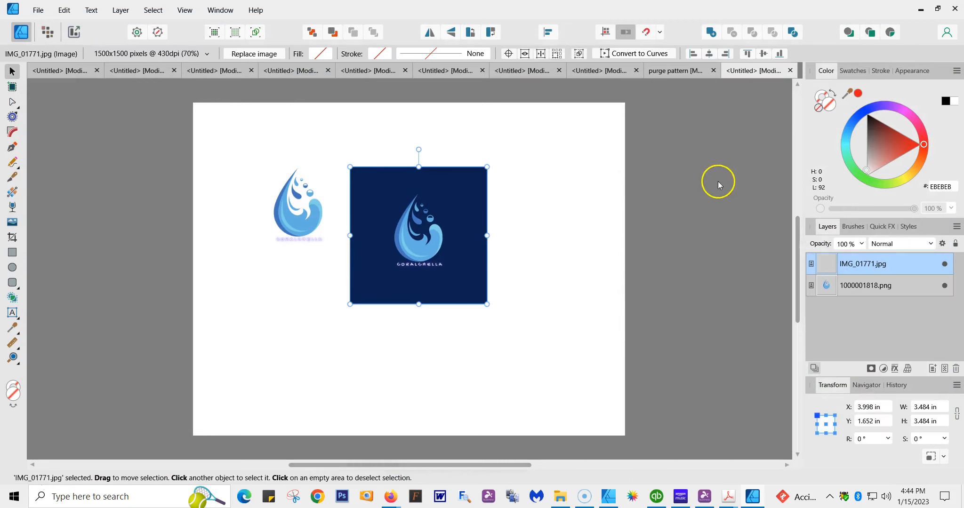
# Step: Move both logo images to the top of the page so they sit side by side, and deselect them
pyautogui.click(654, 202)
pyautogui.moveTo(465, 221); pyautogui.dragTo(528, 166)
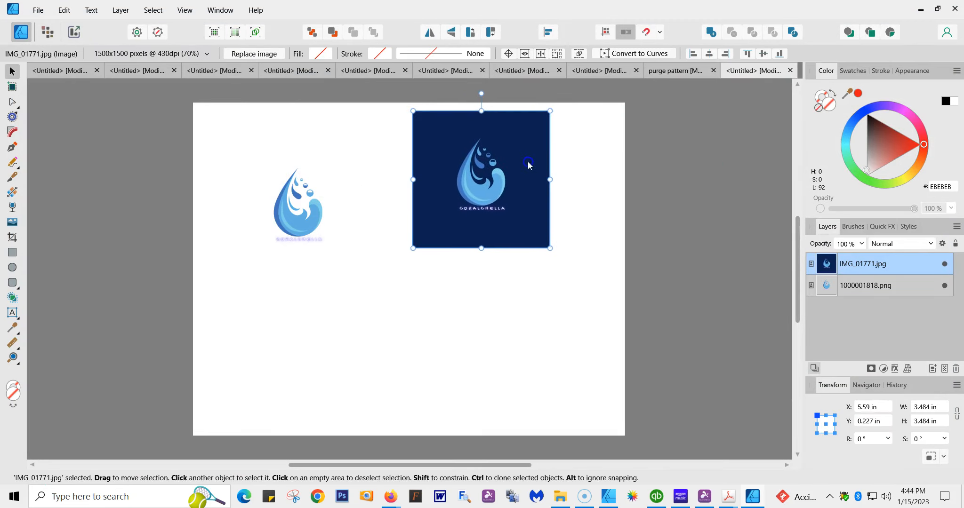
pyautogui.click(324, 212)
pyautogui.moveTo(323, 211); pyautogui.dragTo(343, 194)
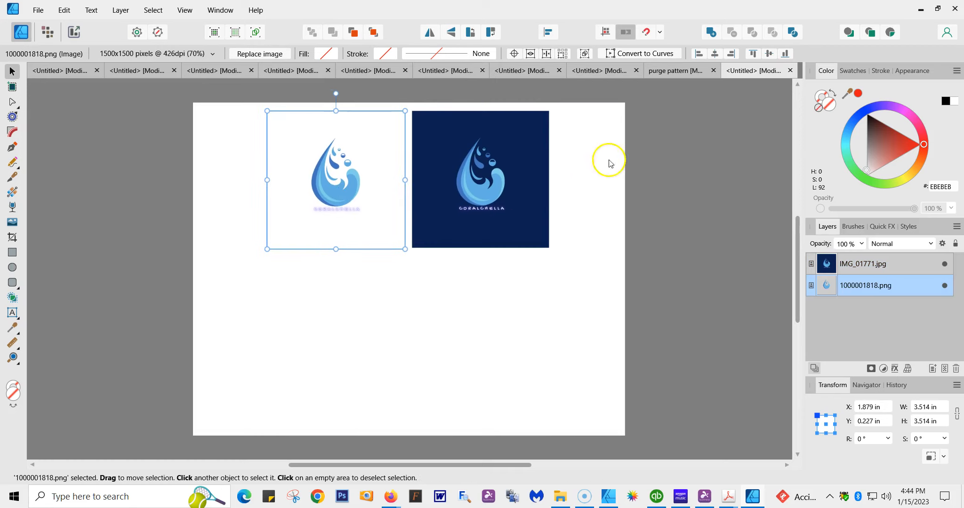
pyautogui.click(332, 303)
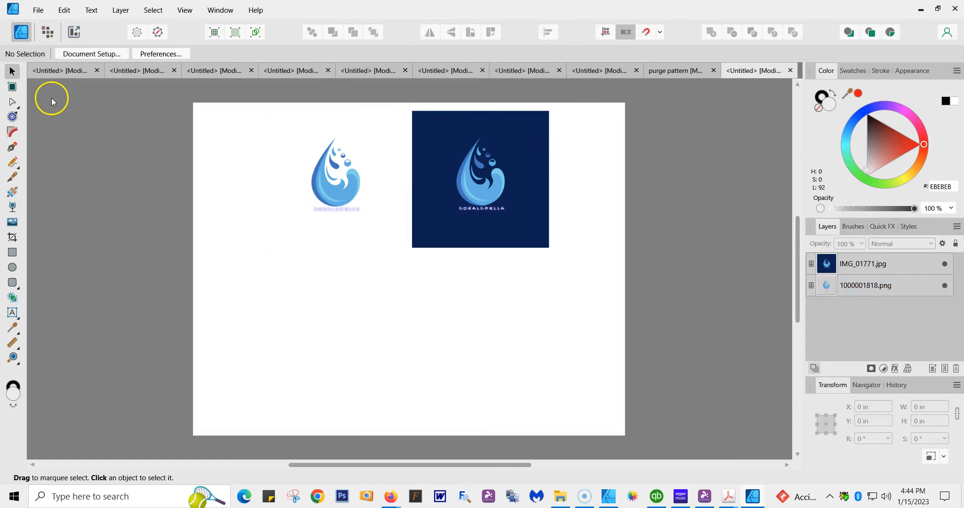
# Step: Draw a light gray rectangle about 8.4 × 5.4 in over the page's middle, partly covering the two logo images
pyautogui.click(12, 254)
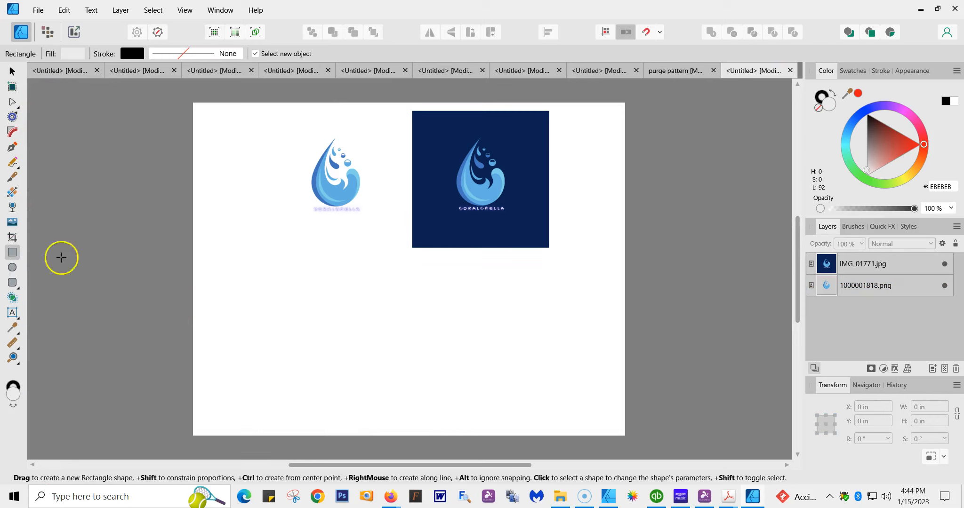
pyautogui.moveTo(236, 252); pyautogui.dragTo(566, 417)
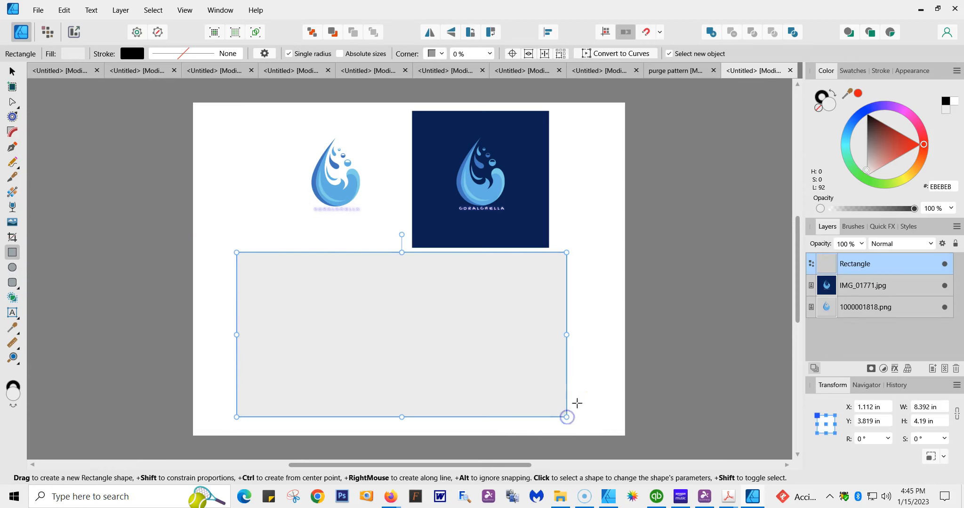
pyautogui.moveTo(404, 253); pyautogui.dragTo(407, 203)
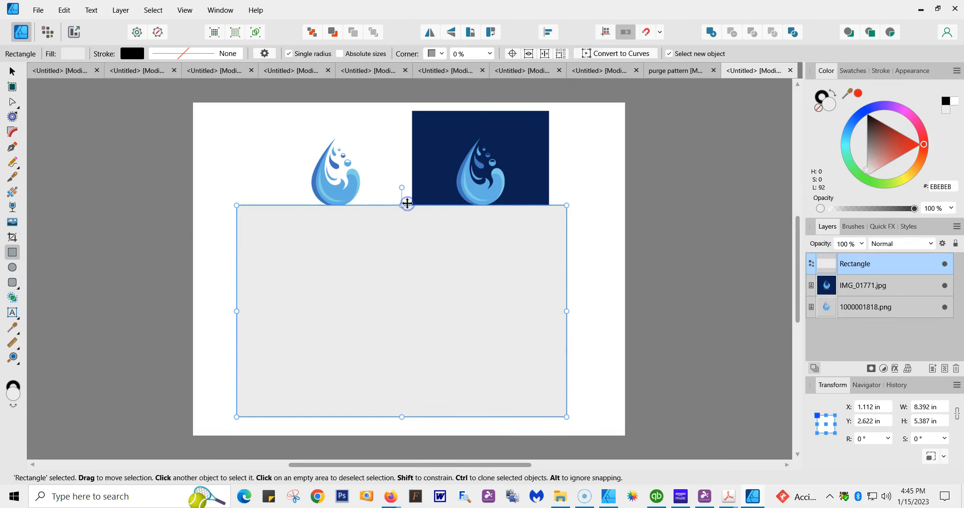
pyautogui.click(11, 71)
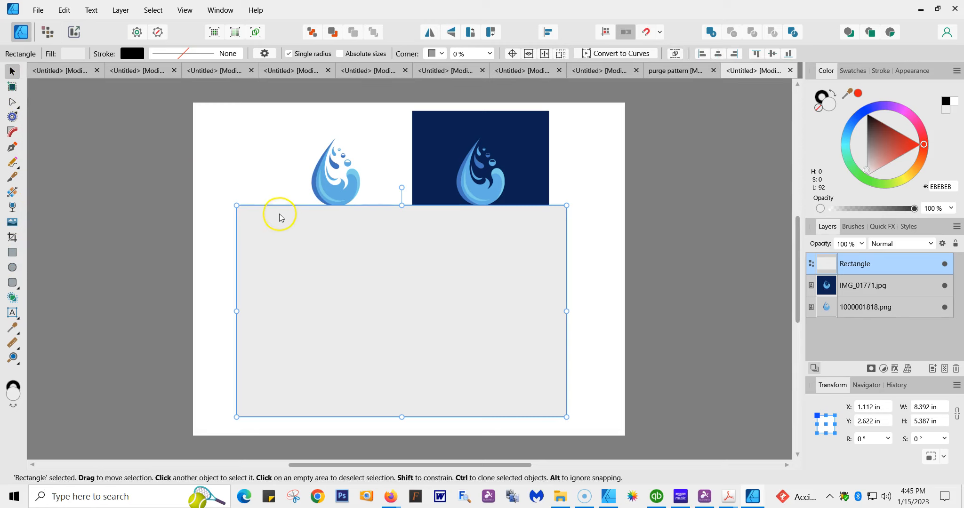
pyautogui.moveTo(278, 208); pyautogui.dragTo(267, 169)
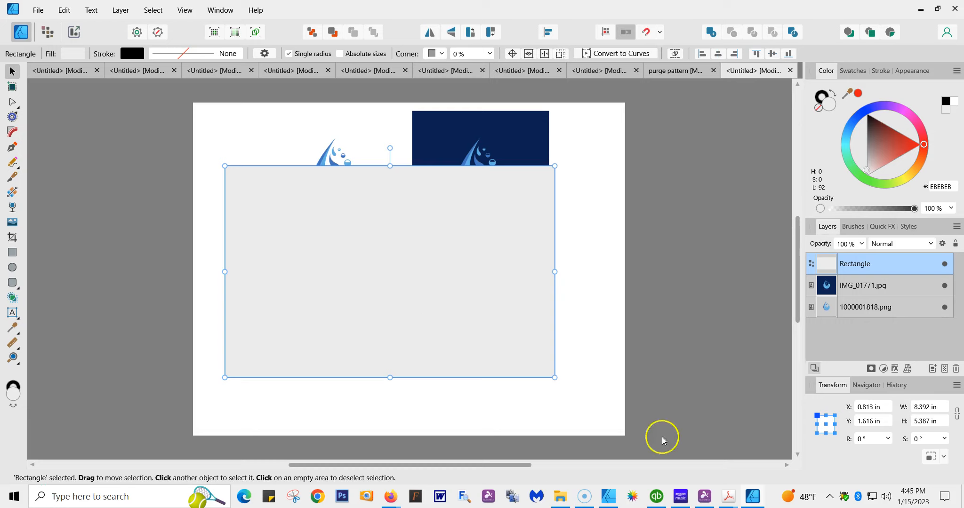
# Step: Set the rectangle's width to 9.35 in and its height to 8.1 in
pyautogui.click(934, 406)
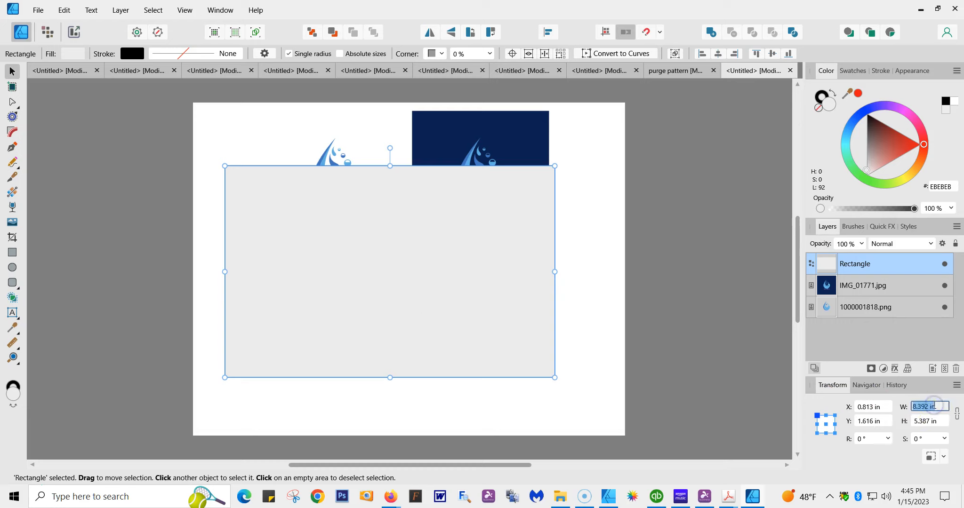
pyautogui.write('9.35')
pyautogui.click(933, 420)
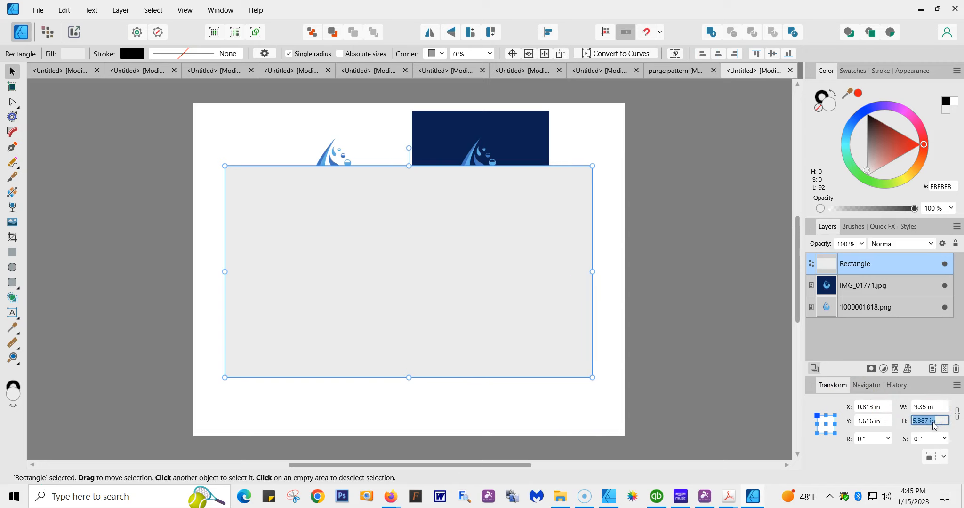
pyautogui.write('8')
pyautogui.press('Return')
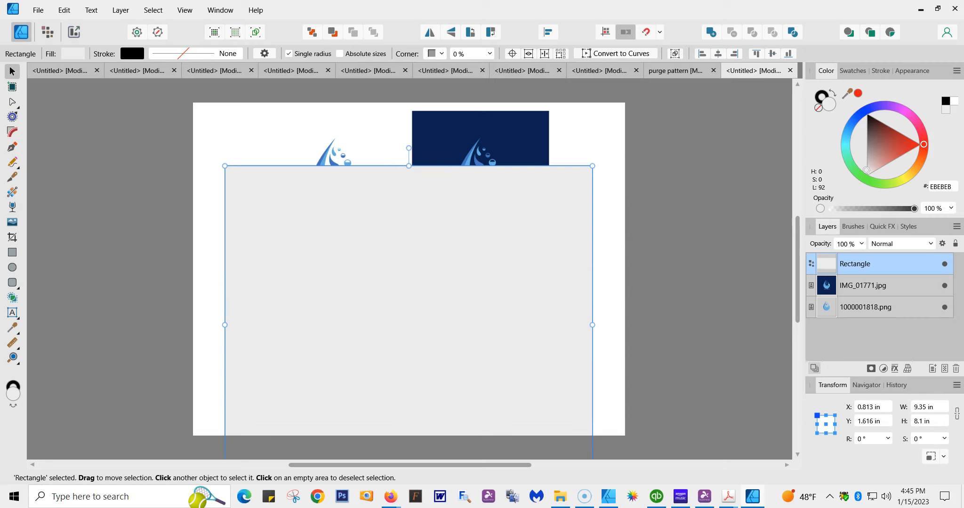
# Step: Move the rectangle up so it lies fully within the page, at about X 0.81 in and Y 0.3 in
pyautogui.moveTo(459, 338); pyautogui.dragTo(460, 278)
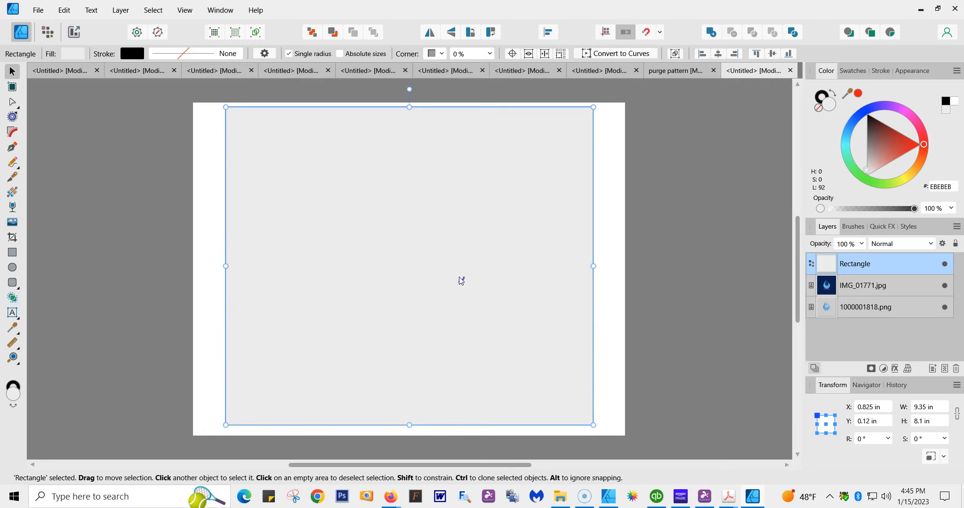
pyautogui.moveTo(458, 277); pyautogui.dragTo(459, 286)
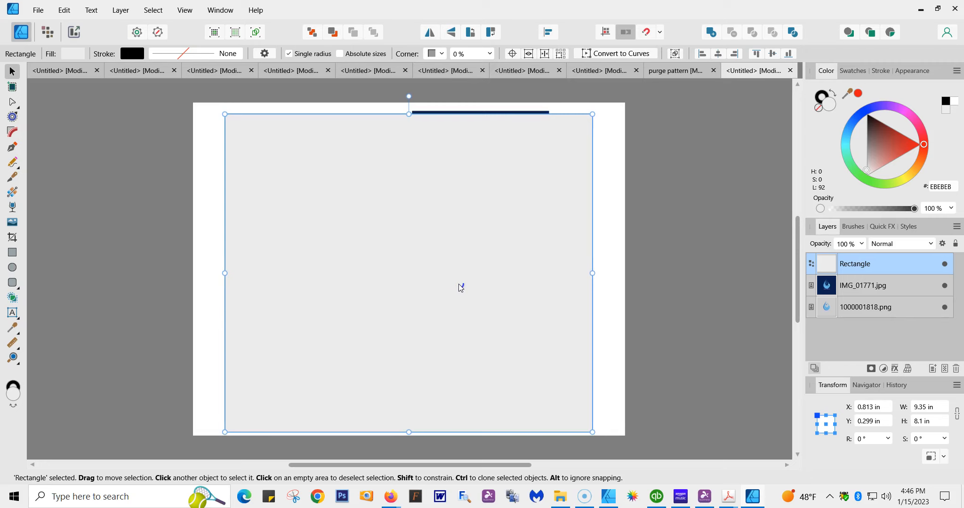
pyautogui.click(458, 285)
# Step: Send the light gray rectangle to the back, behind both logo images, and deselect it
pyautogui.rightClick(468, 183)
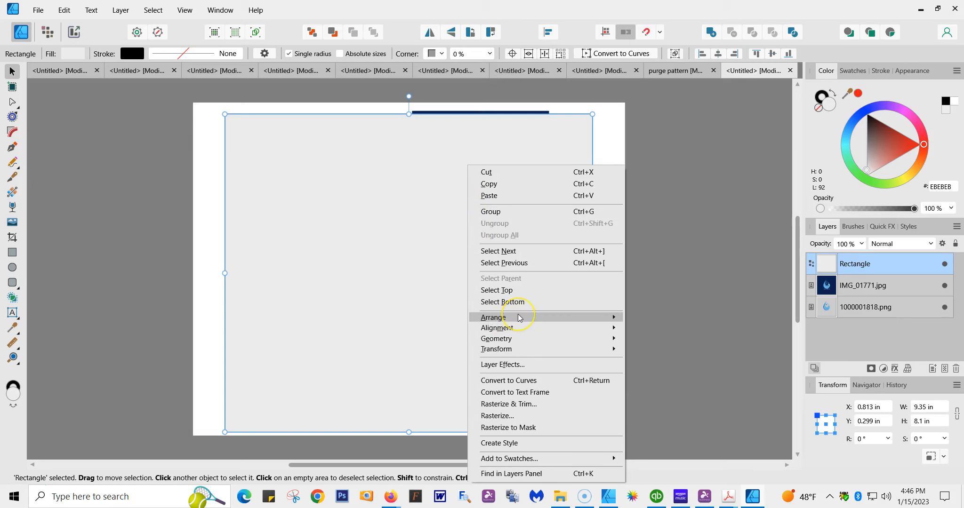
pyautogui.moveTo(518, 318)
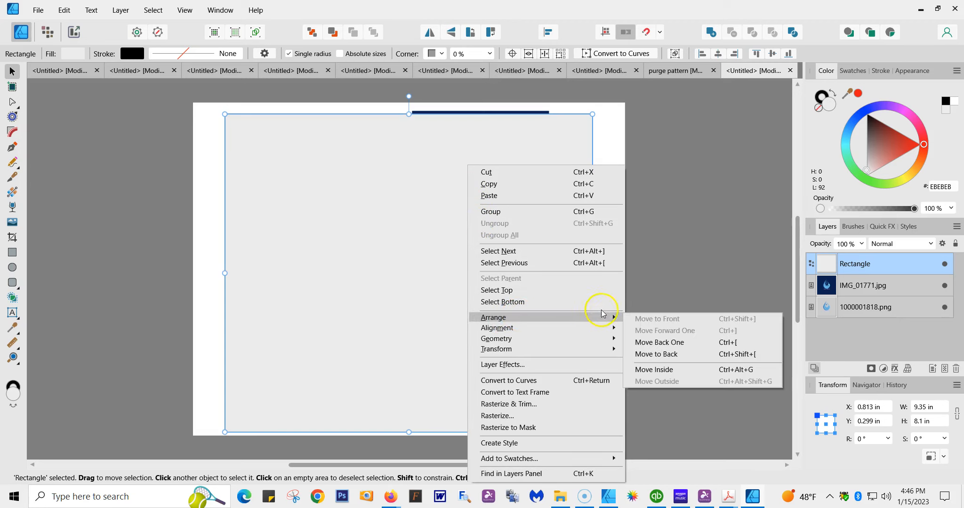
pyautogui.click(667, 355)
pyautogui.click(688, 227)
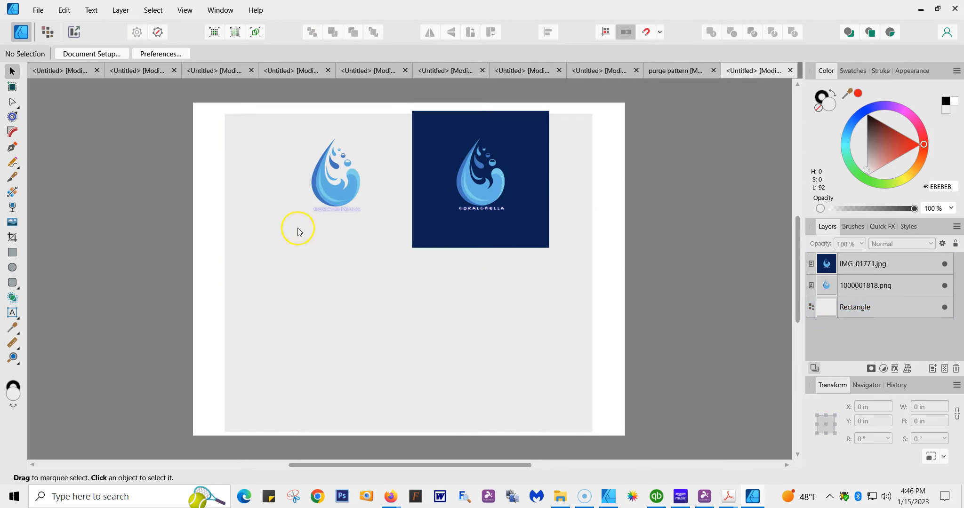
# Step: Move both logo images lower on the gray rectangle, the transparent one directly left of the navy one, at about Y 1.65 in
pyautogui.moveTo(335, 173); pyautogui.dragTo(302, 242)
pyautogui.moveTo(472, 192); pyautogui.dragTo(285, 279)
pyautogui.moveTo(421, 249); pyautogui.dragTo(418, 252)
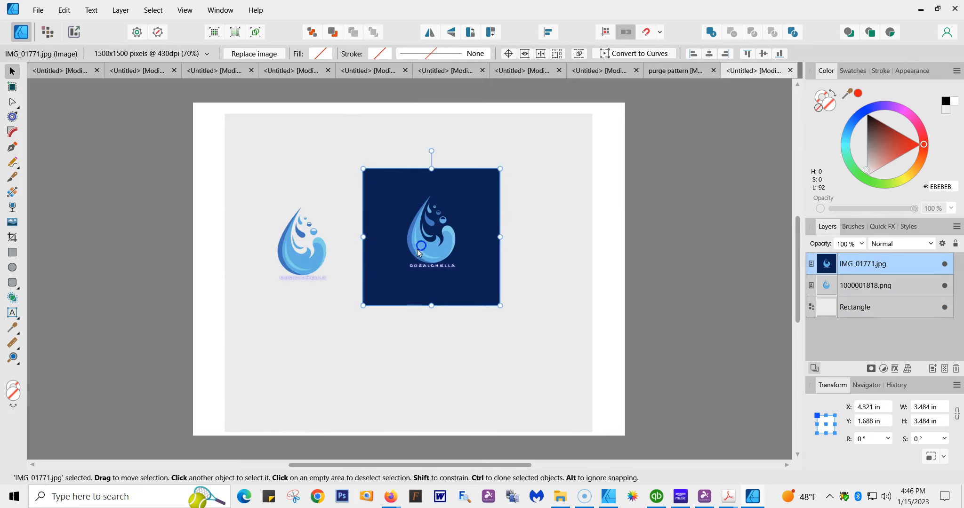
pyautogui.moveTo(315, 266)
pyautogui.mouseDown()
pyautogui.moveTo(379, 248)
pyautogui.moveTo(464, 252)
pyautogui.moveTo(307, 253)
pyautogui.mouseUp()
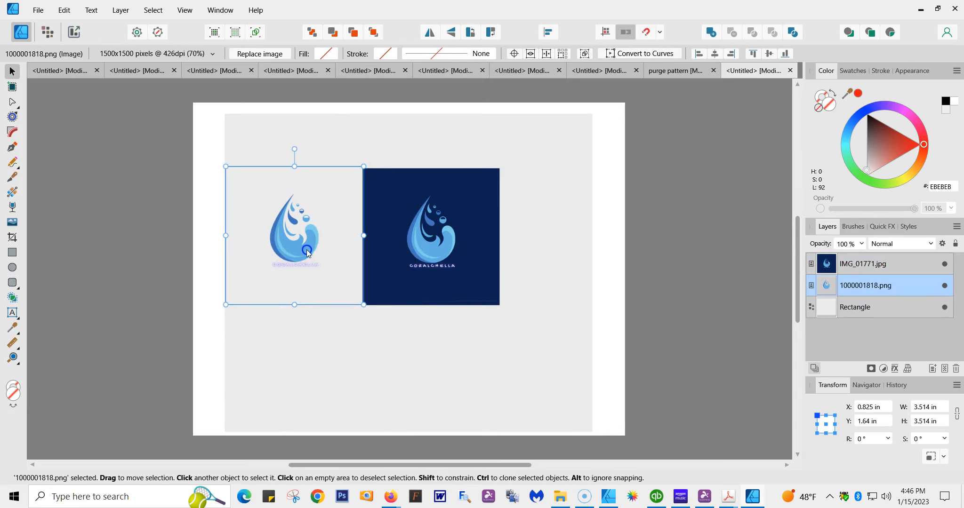
# Step: Bring the transparent logo image 1000001818.png to the front of the stacking order
pyautogui.rightClick(307, 252)
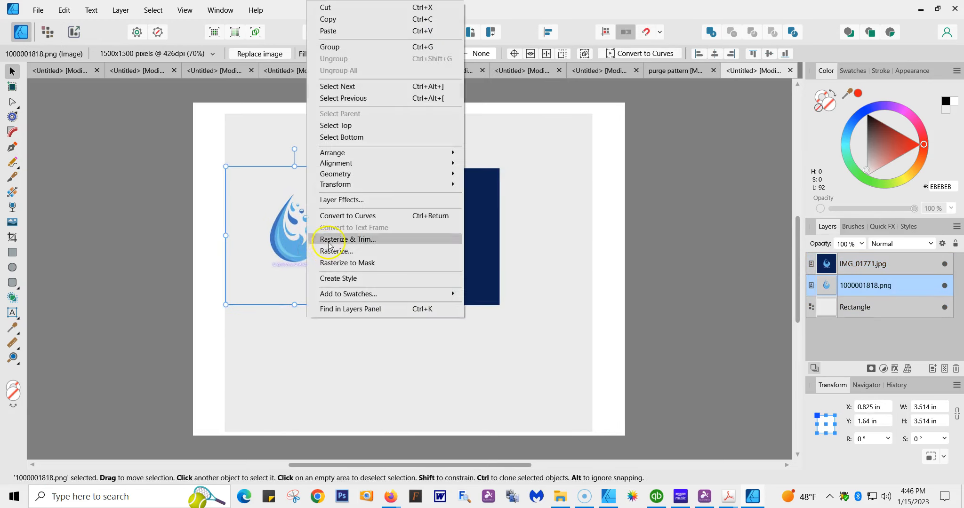
pyautogui.moveTo(402, 153)
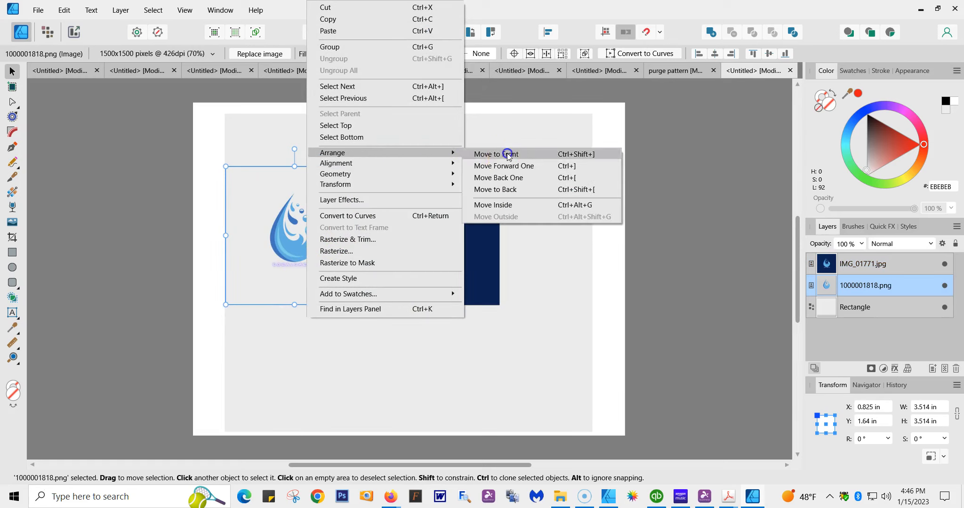
pyautogui.click(505, 151)
# Step: Enlarge the transparent logo to about 5.38 in and the navy logo to about 4.41 in square, placing them side by side
pyautogui.moveTo(284, 253); pyautogui.dragTo(260, 267)
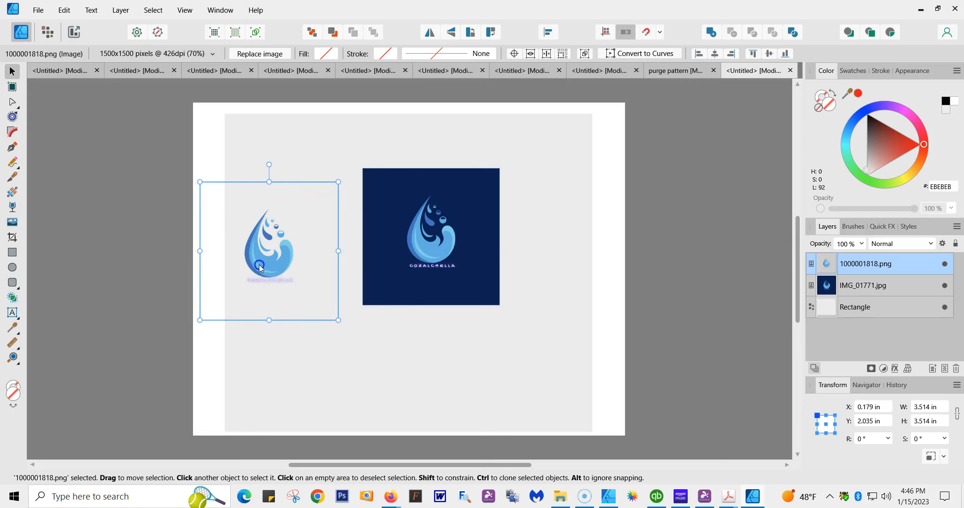
pyautogui.moveTo(338, 320); pyautogui.dragTo(389, 416)
pyautogui.moveTo(491, 280); pyautogui.dragTo(542, 325)
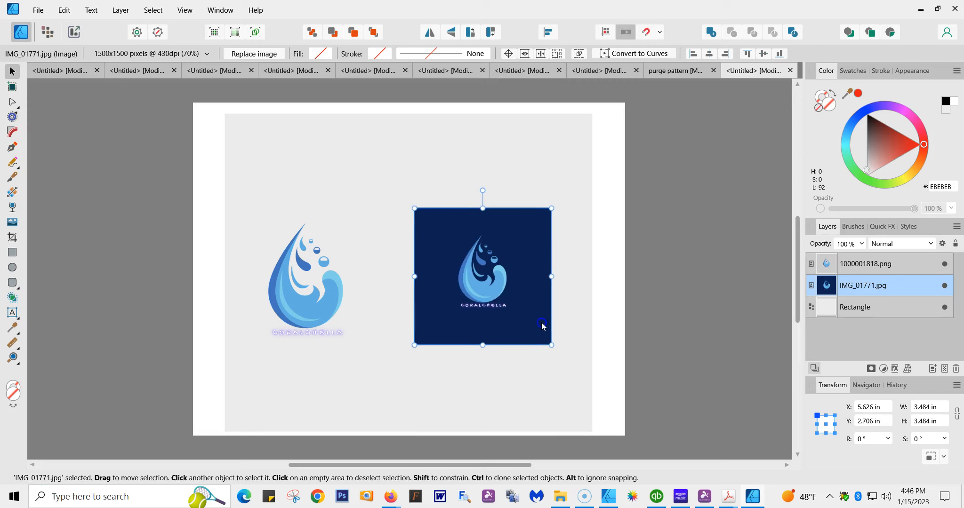
pyautogui.moveTo(414, 208); pyautogui.dragTo(378, 173)
pyautogui.moveTo(287, 320); pyautogui.dragTo(278, 291)
pyautogui.moveTo(499, 237); pyautogui.dragTo(533, 233)
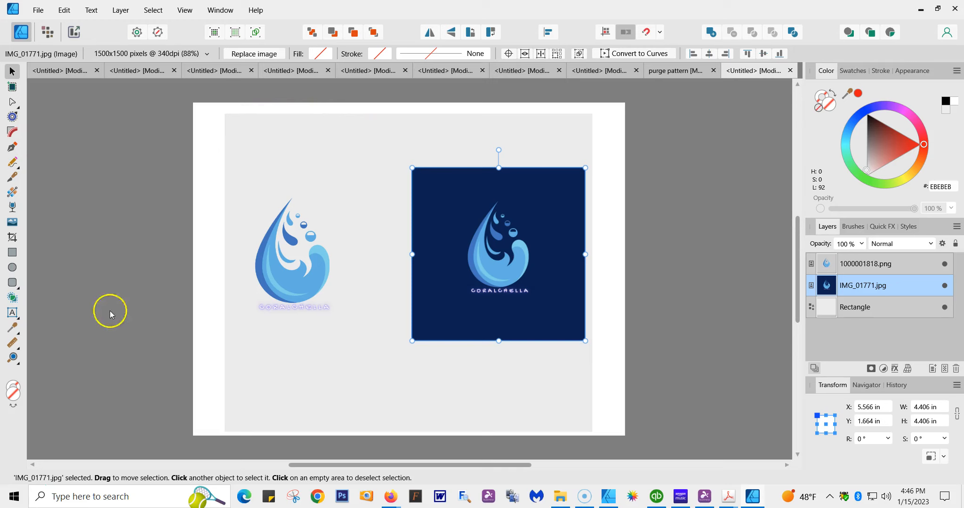
# Step: Move the gray rectangle slightly up and left, to about X 0.73 in and Y 0.23 in
pyautogui.click(268, 138)
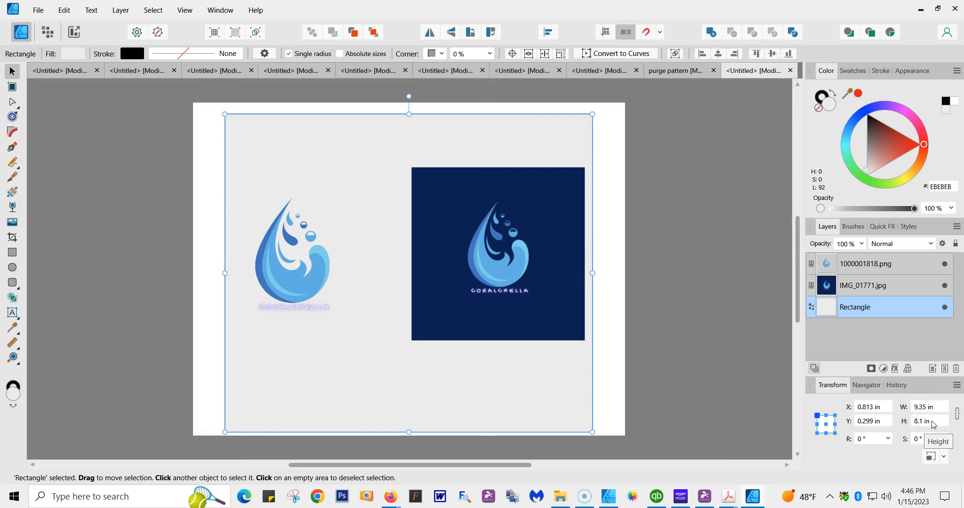
pyautogui.click(560, 275)
pyautogui.moveTo(574, 125)
pyautogui.mouseDown()
pyautogui.moveTo(563, 102)
pyautogui.moveTo(570, 111)
pyautogui.mouseUp()
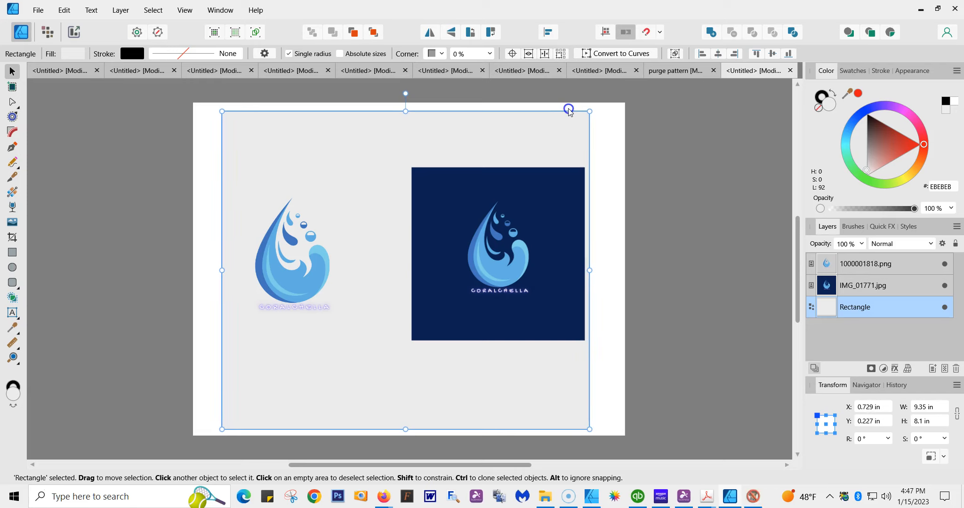
# Step: Show the rulers around the canvas and deselect the rectangle
pyautogui.click(186, 10)
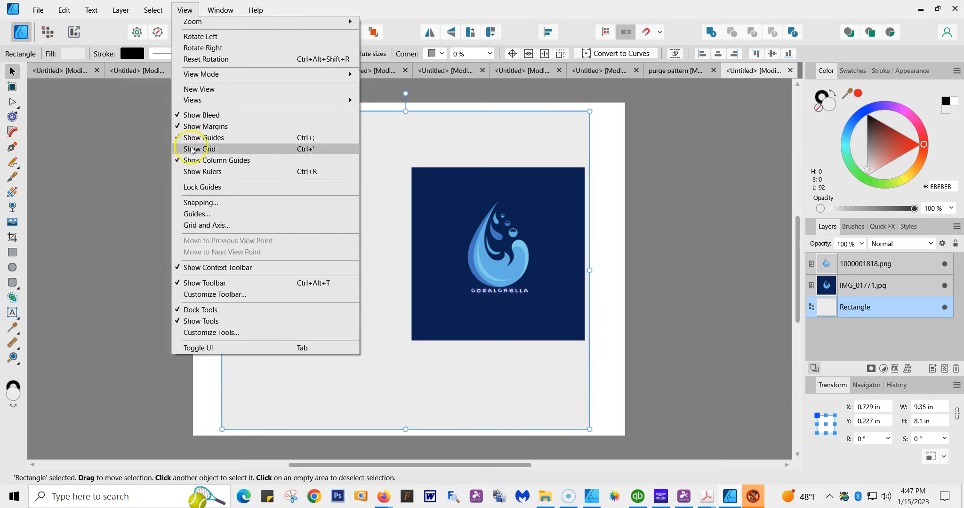
pyautogui.click(194, 172)
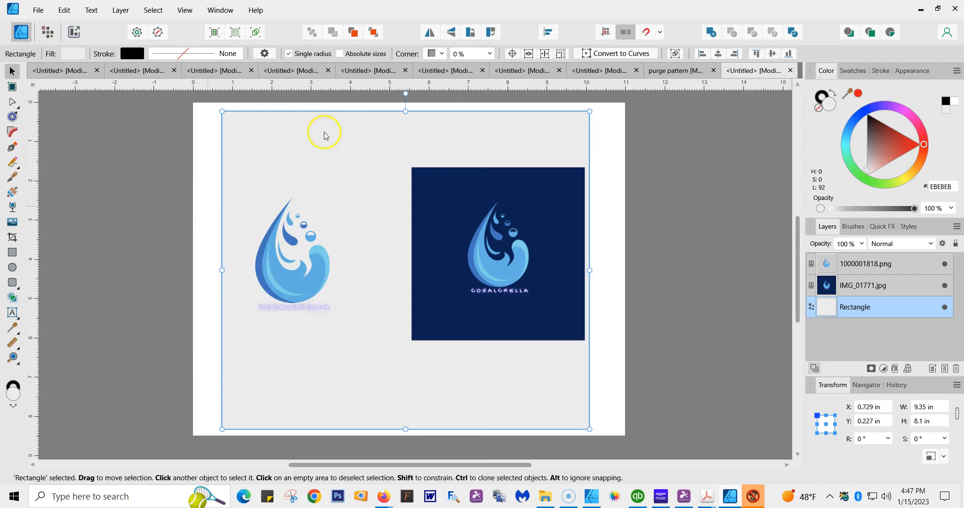
pyautogui.click(717, 148)
# Step: Shift both logos slightly and enlarge the navy logo image proportionally to about 4.7 in square
pyautogui.moveTo(561, 255)
pyautogui.mouseDown()
pyautogui.moveTo(564, 242)
pyautogui.moveTo(543, 244)
pyautogui.moveTo(556, 245)
pyautogui.mouseUp()
pyautogui.moveTo(283, 279)
pyautogui.mouseDown()
pyautogui.moveTo(481, 250)
pyautogui.moveTo(483, 278)
pyautogui.moveTo(491, 262)
pyautogui.moveTo(261, 299)
pyautogui.moveTo(283, 290)
pyautogui.mouseUp()
pyautogui.click(470, 215)
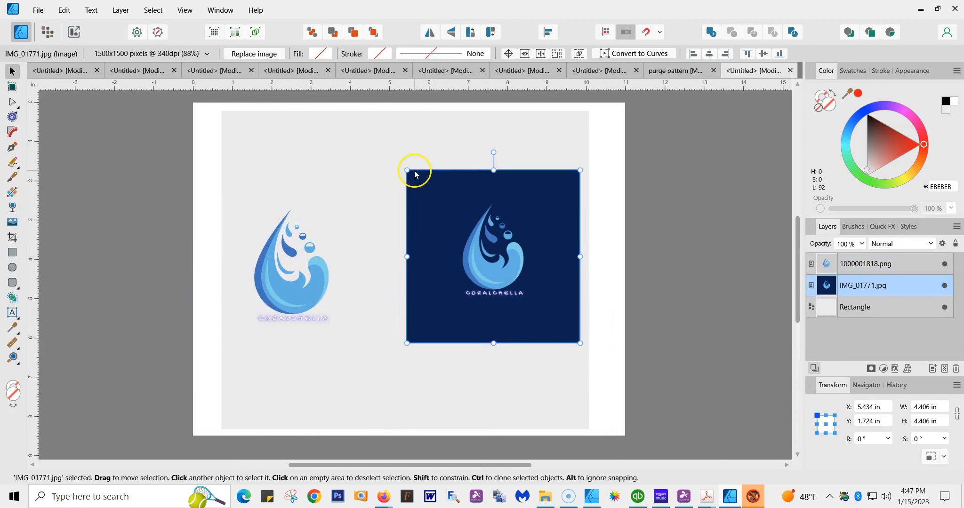
pyautogui.moveTo(408, 170); pyautogui.dragTo(395, 158)
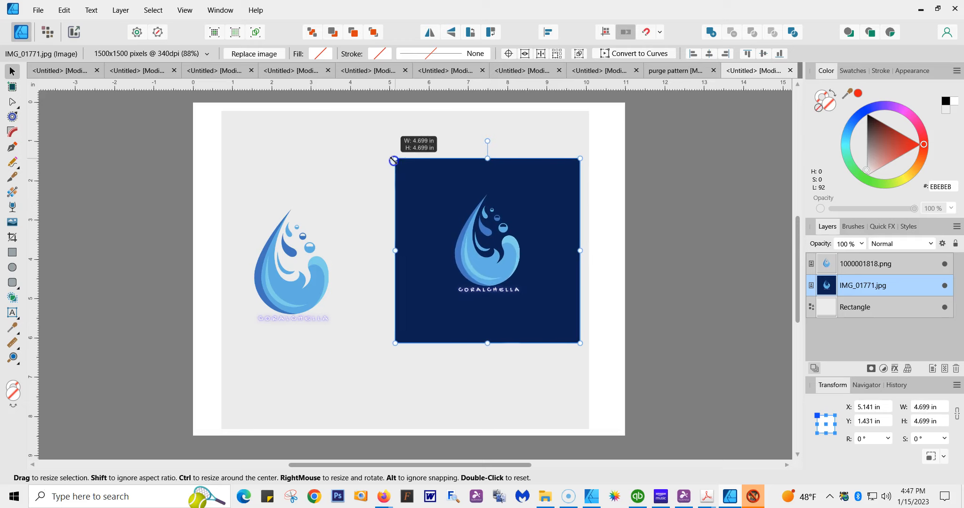
# Step: Place the transparent logo over the navy one for comparison and scale it proportionally to about 5.2 in square
pyautogui.moveTo(283, 301); pyautogui.dragTo(483, 283)
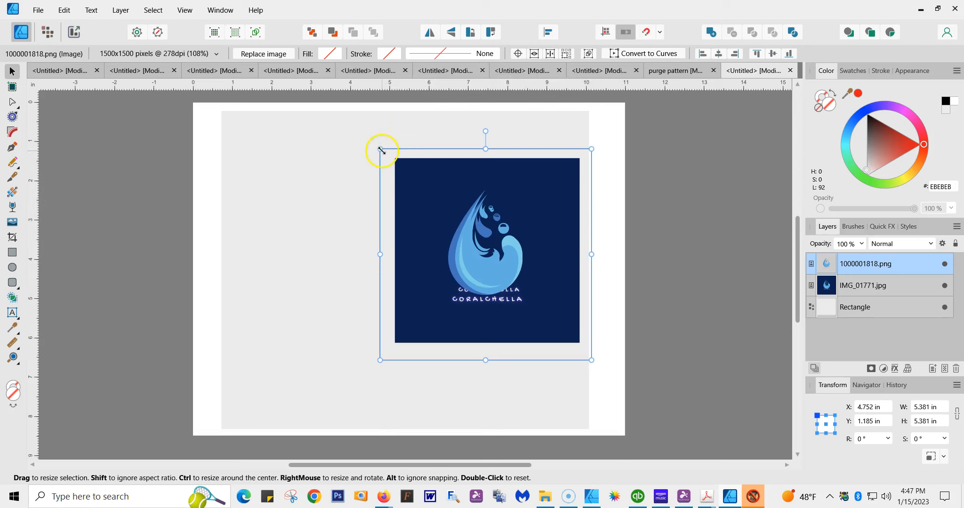
pyautogui.moveTo(383, 150); pyautogui.dragTo(387, 154)
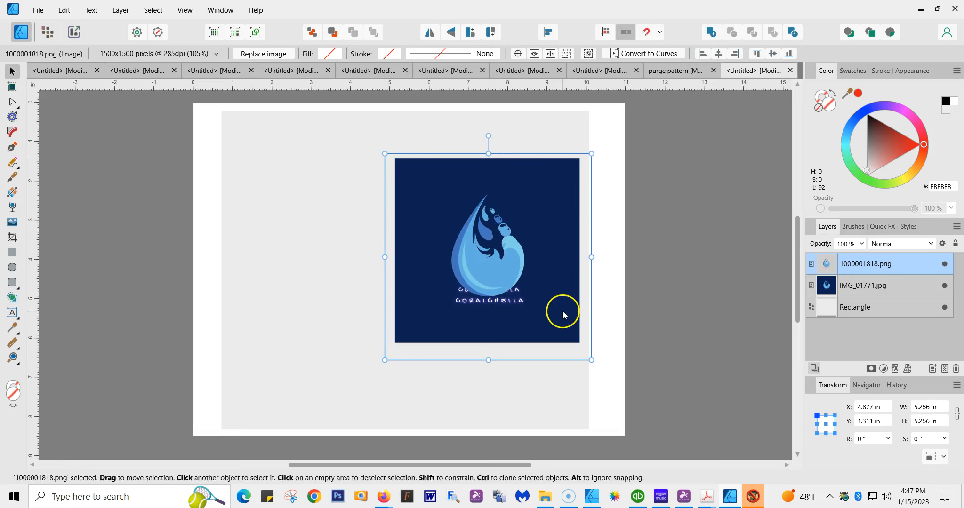
pyautogui.moveTo(587, 362); pyautogui.dragTo(605, 332)
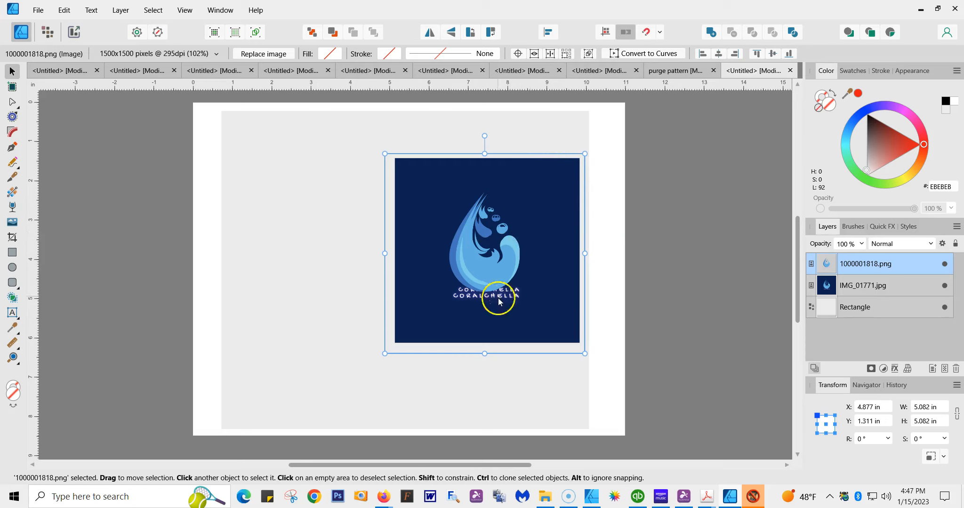
pyautogui.moveTo(583, 353)
pyautogui.mouseDown()
pyautogui.moveTo(577, 345)
pyautogui.moveTo(599, 347)
pyautogui.mouseUp()
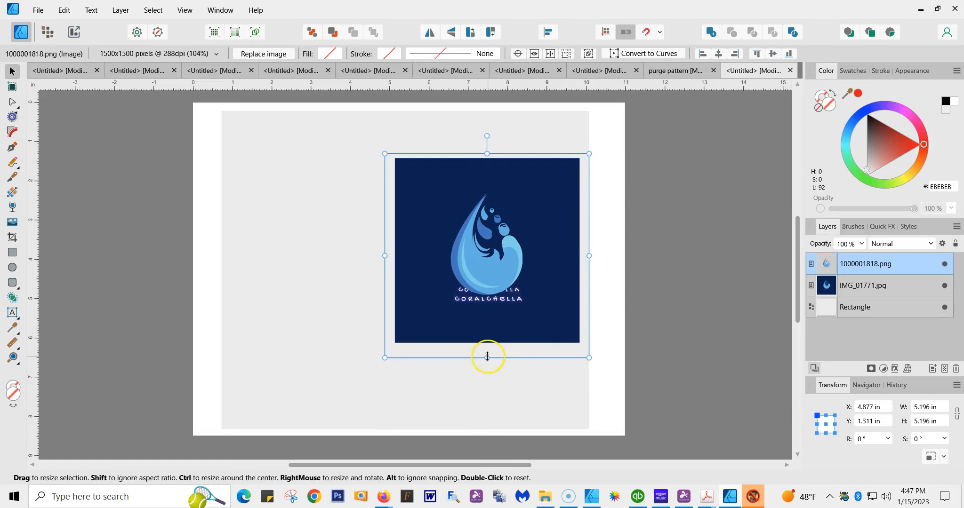
# Step: Adjust the transparent logo's width and height separately to about 5.04 × 4.69 in, matching its artwork to the navy logo beneath
pyautogui.moveTo(487, 353)
pyautogui.mouseDown()
pyautogui.moveTo(487, 342)
pyautogui.moveTo(483, 352)
pyautogui.mouseUp()
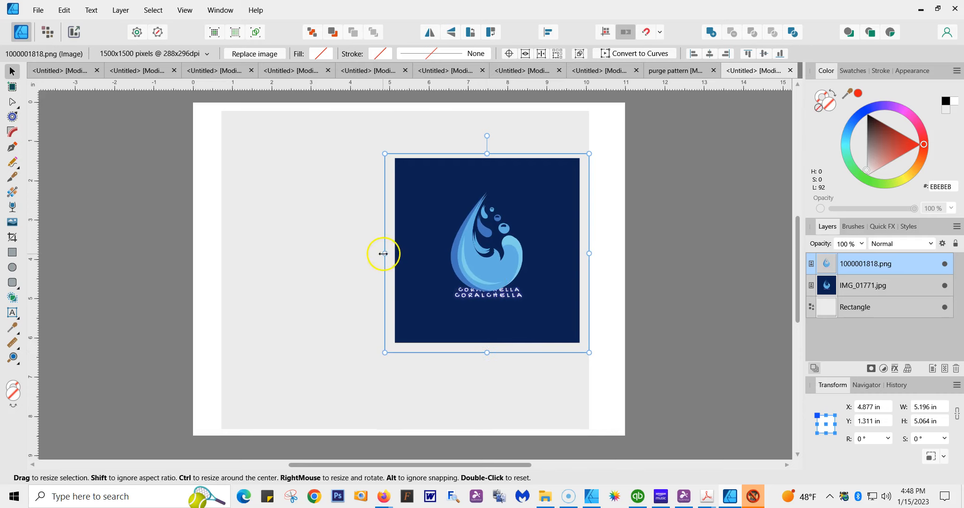
pyautogui.moveTo(387, 253); pyautogui.dragTo(387, 254)
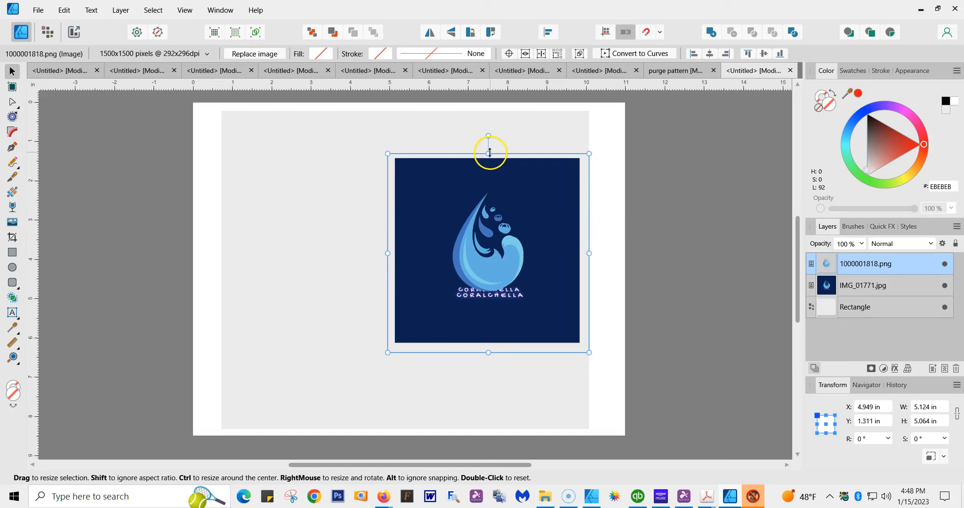
pyautogui.moveTo(489, 157); pyautogui.dragTo(485, 155)
pyautogui.moveTo(590, 254); pyautogui.dragTo(585, 254)
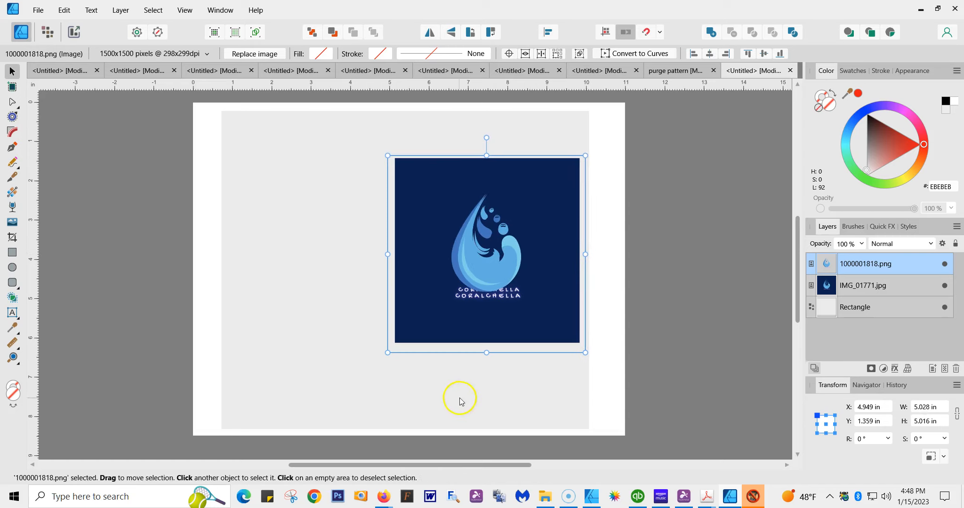
pyautogui.moveTo(488, 352); pyautogui.dragTo(489, 350)
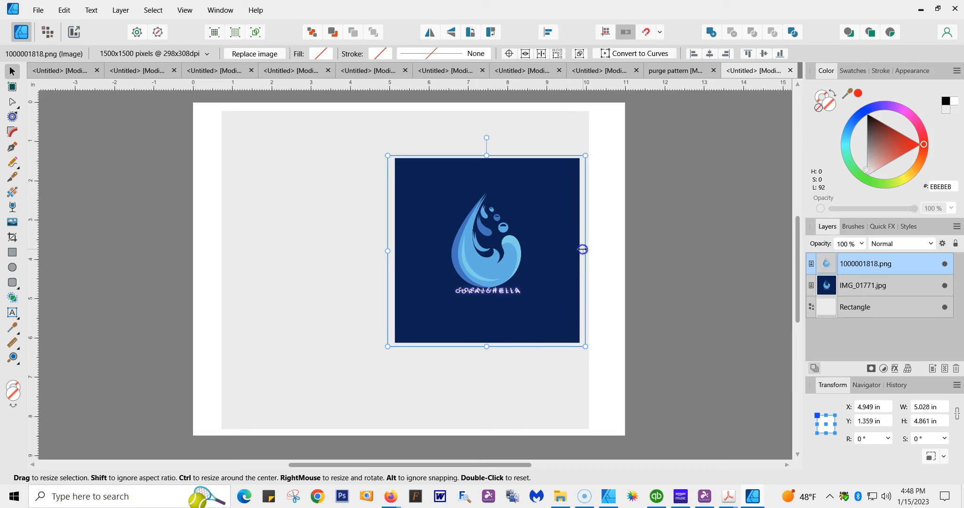
pyautogui.moveTo(581, 250); pyautogui.dragTo(584, 251)
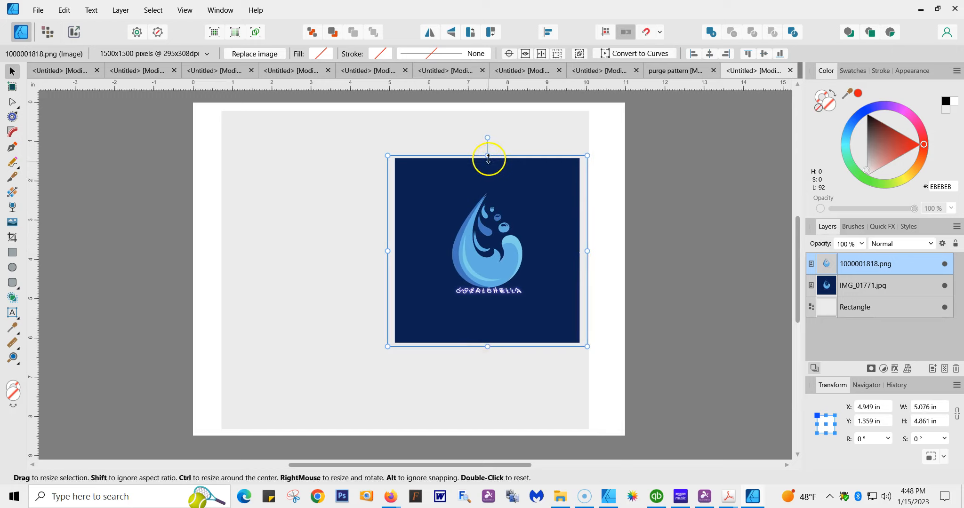
pyautogui.moveTo(489, 159); pyautogui.dragTo(490, 158)
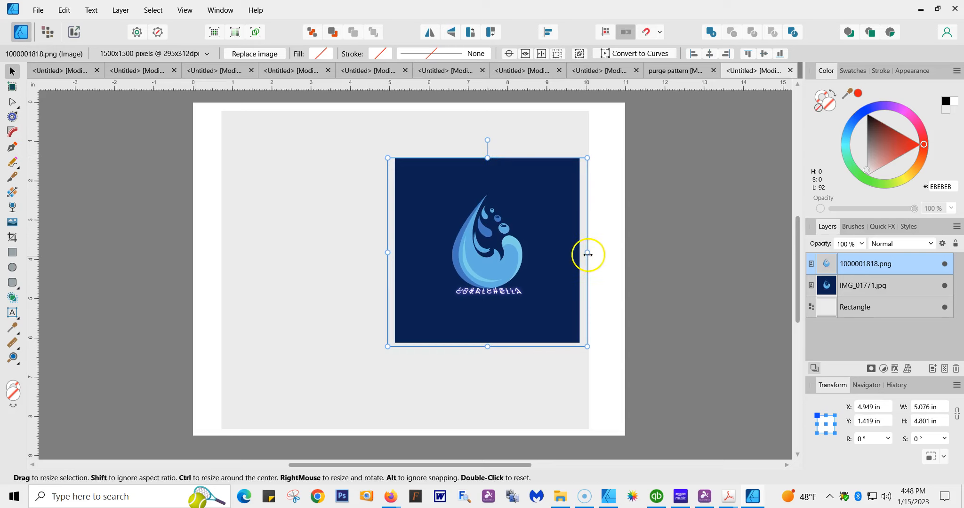
pyautogui.moveTo(584, 253); pyautogui.dragTo(586, 252)
pyautogui.moveTo(486, 346); pyautogui.dragTo(485, 340)
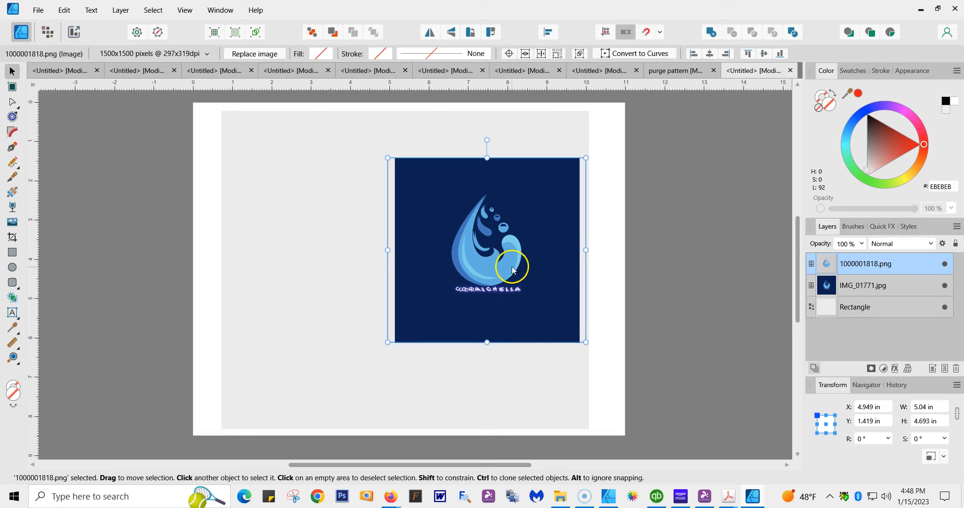
# Step: Set the logos side by side, the transparent one at about X -0.09, Y 1.63 in and the navy one at about X 5.13, Y 1.6 in
pyautogui.moveTo(510, 270); pyautogui.dragTo(331, 280)
pyautogui.moveTo(555, 183); pyautogui.dragTo(560, 194)
pyautogui.moveTo(317, 271)
pyautogui.mouseDown()
pyautogui.moveTo(274, 271)
pyautogui.moveTo(304, 269)
pyautogui.mouseUp()
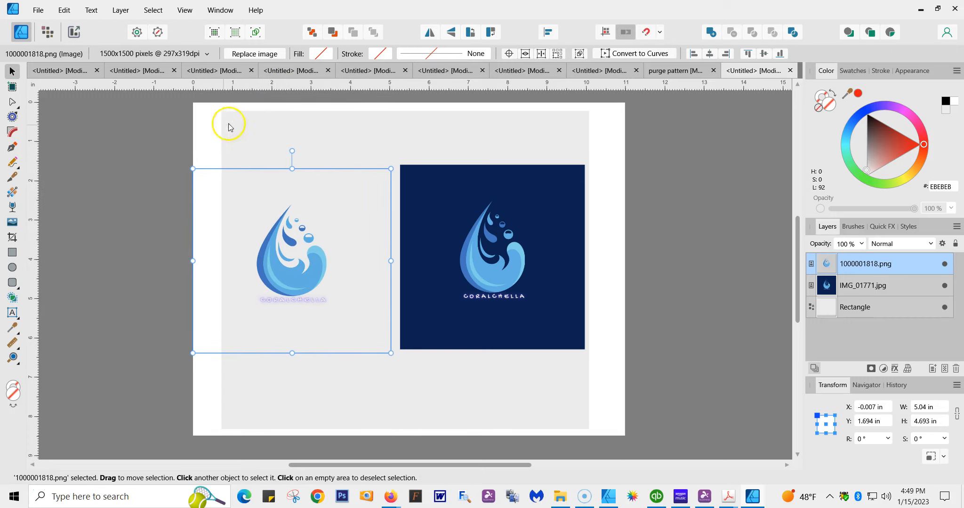
pyautogui.moveTo(543, 320); pyautogui.dragTo(546, 324)
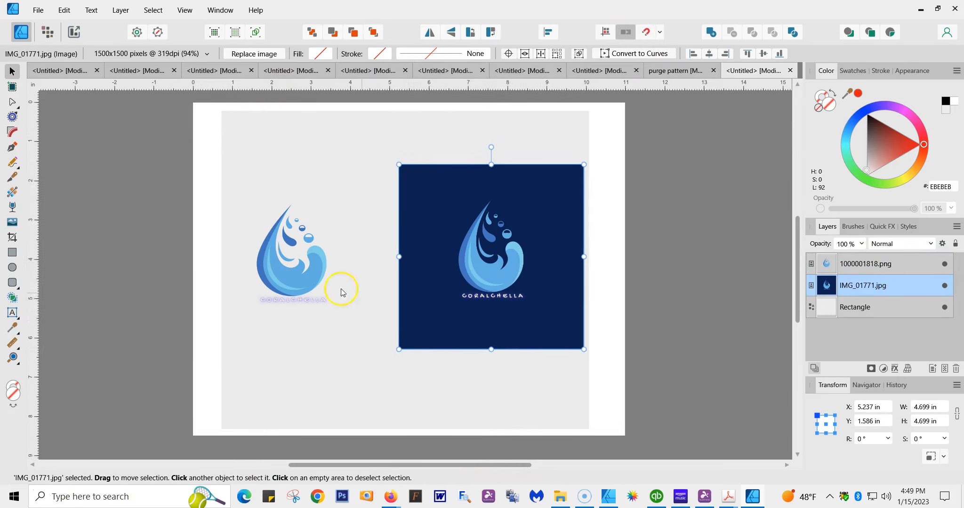
pyautogui.moveTo(315, 282)
pyautogui.mouseDown()
pyautogui.moveTo(349, 281)
pyautogui.moveTo(285, 275)
pyautogui.moveTo(334, 273)
pyautogui.moveTo(298, 279)
pyautogui.mouseUp()
pyautogui.moveTo(495, 330); pyautogui.dragTo(491, 333)
pyautogui.moveTo(277, 295); pyautogui.dragTo(292, 295)
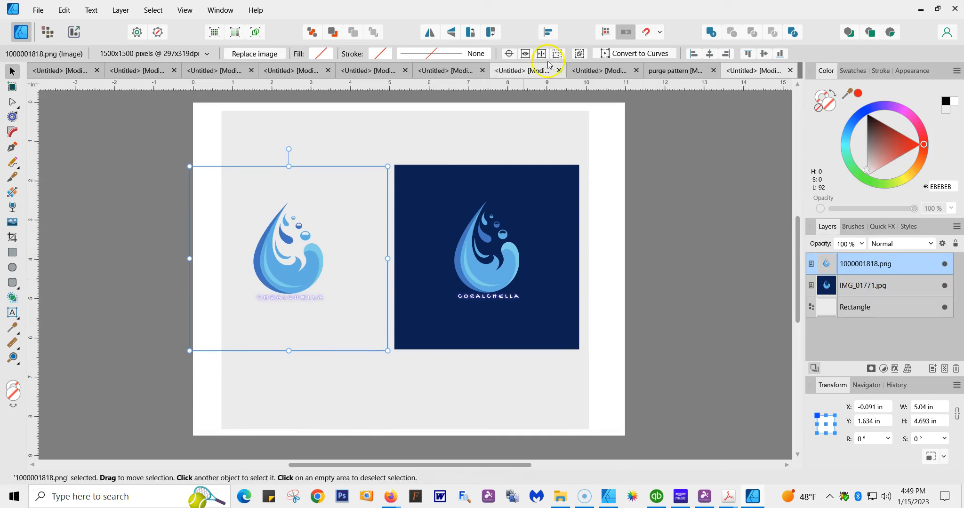
# Step: Delete the light gray rectangle behind the two logo images
pyautogui.click(536, 129)
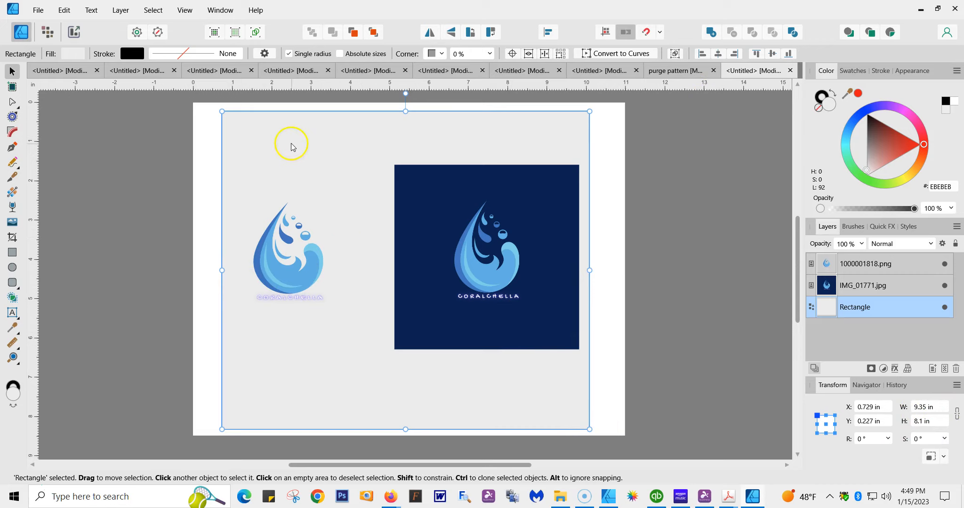
pyautogui.click(610, 125)
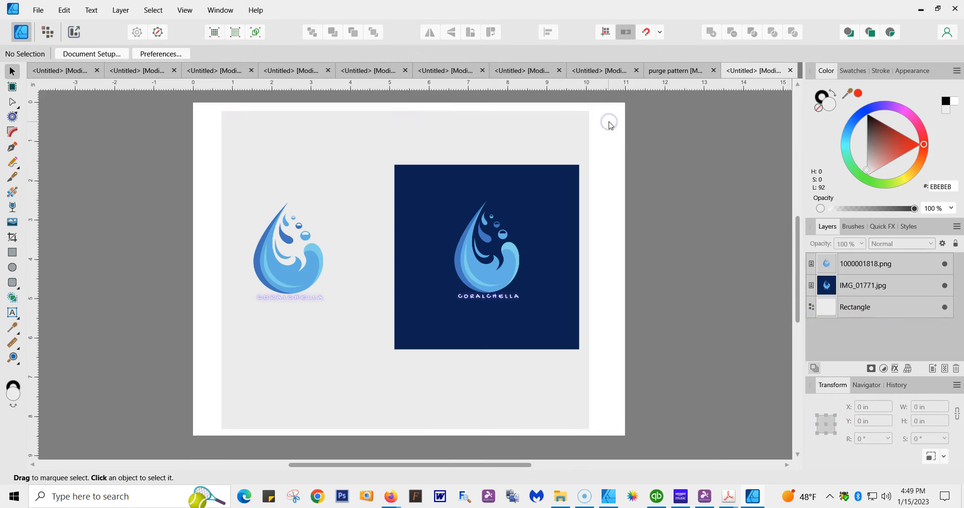
pyautogui.click(560, 126)
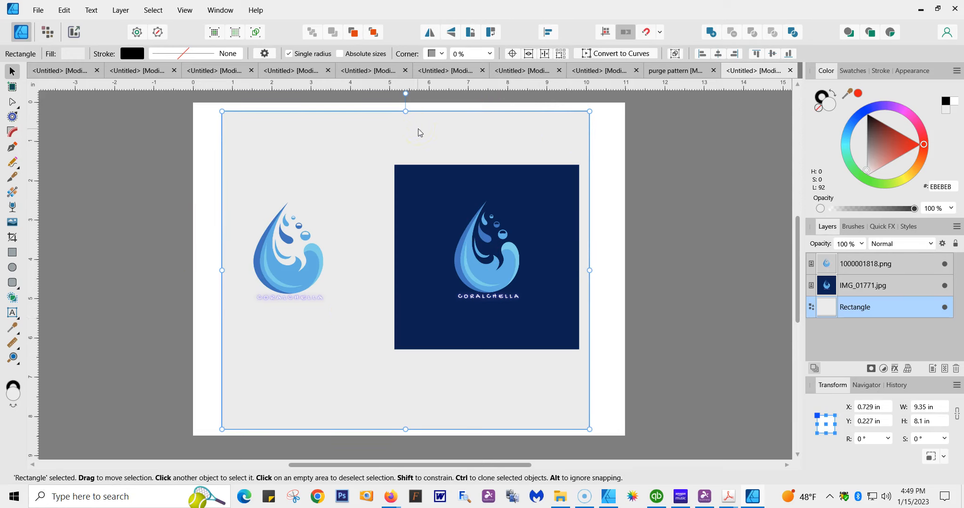
pyautogui.moveTo(419, 131); pyautogui.dragTo(266, 136)
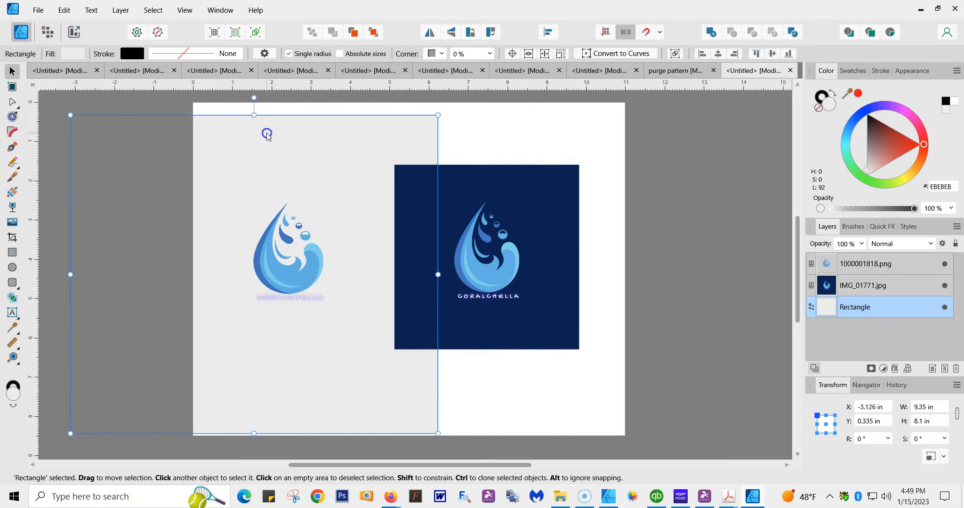
pyautogui.press('Delete')
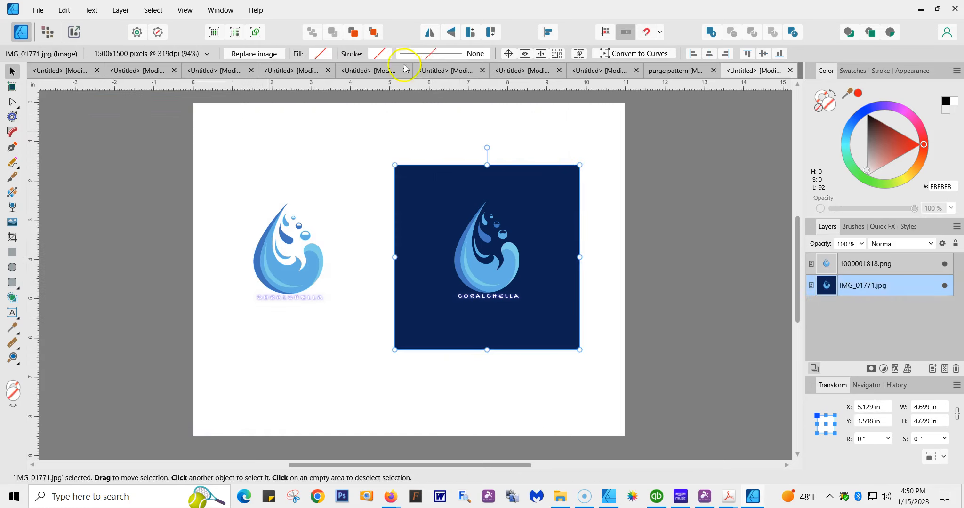
# Step: Open the print settings and the SC-F500 Series printer's properties, and choose Roll Paper as the paper source
pyautogui.click(626, 139)
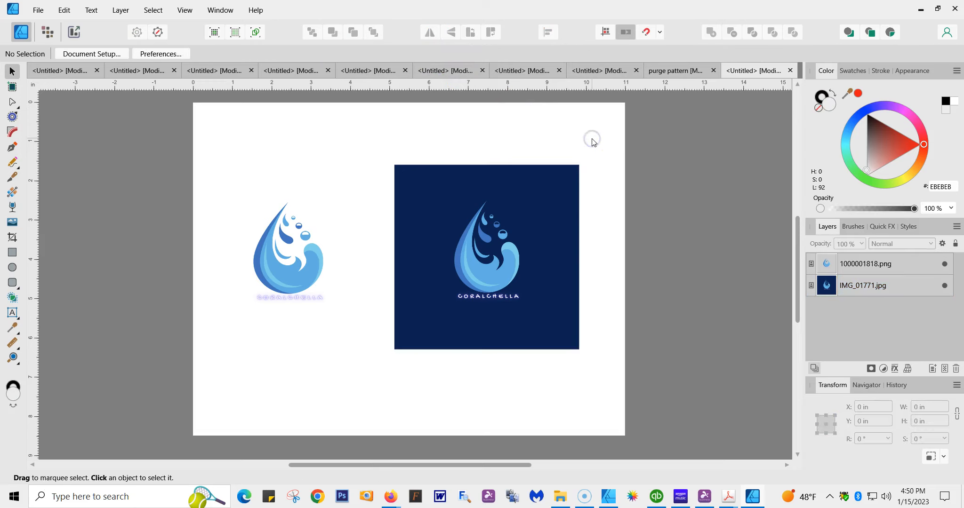
pyautogui.click(39, 11)
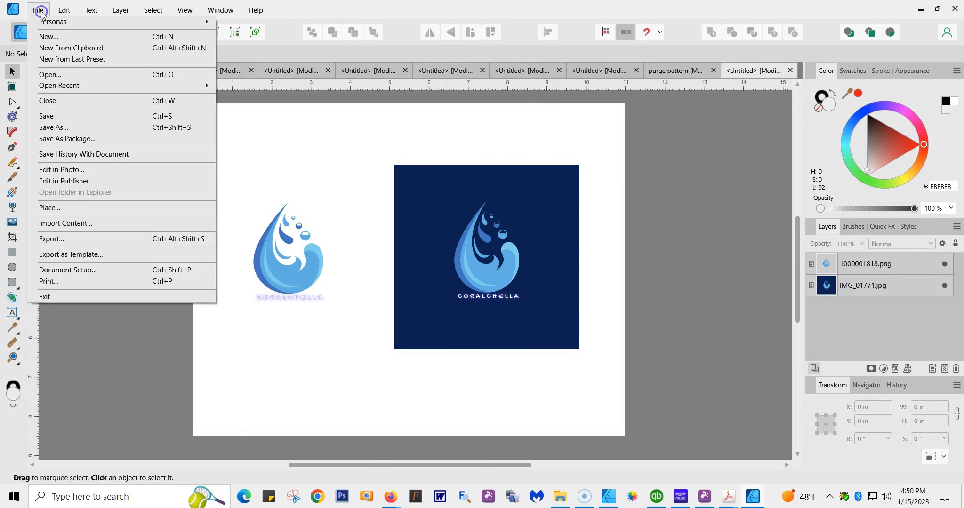
pyautogui.click(57, 286)
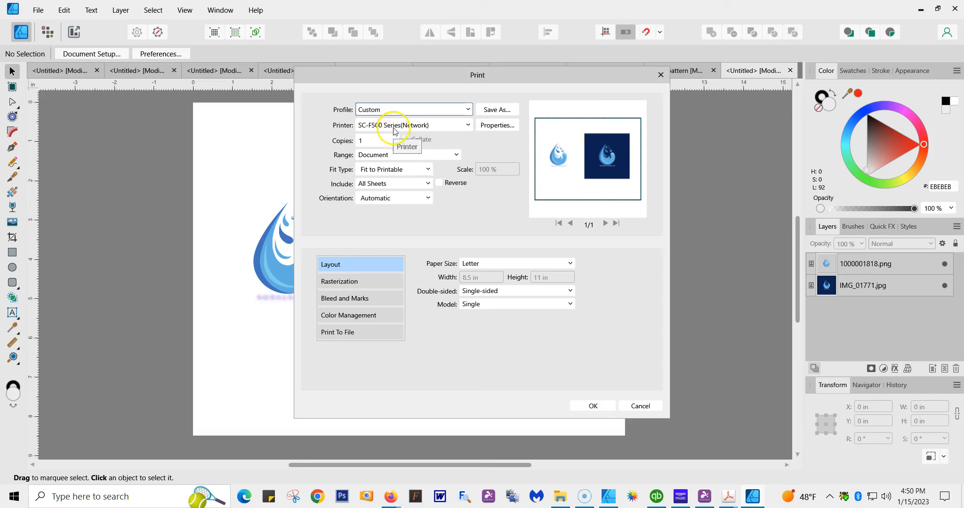
pyautogui.click(491, 125)
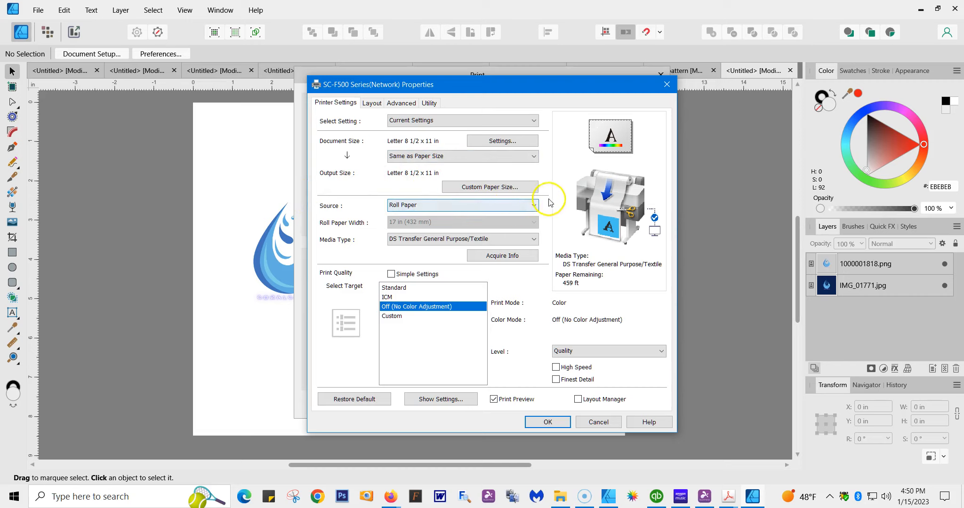
pyautogui.click(533, 206)
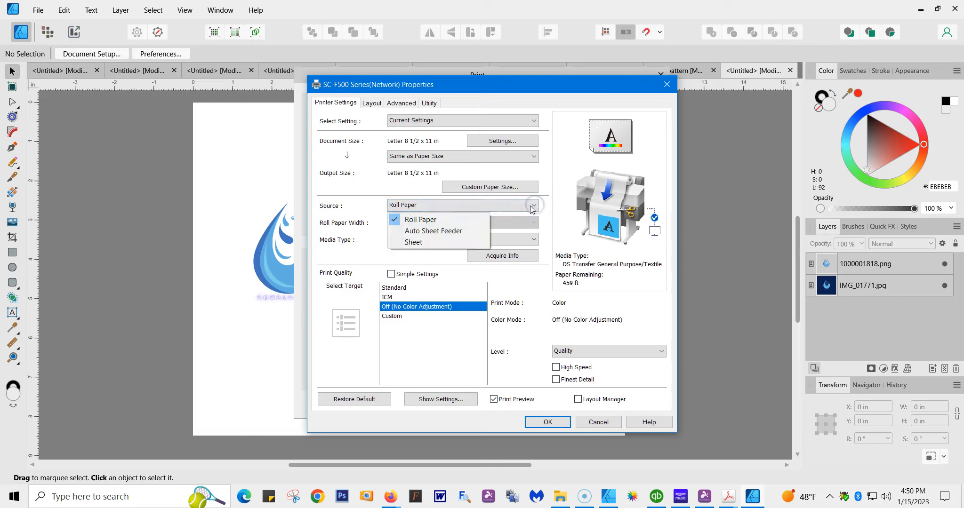
pyautogui.click(425, 225)
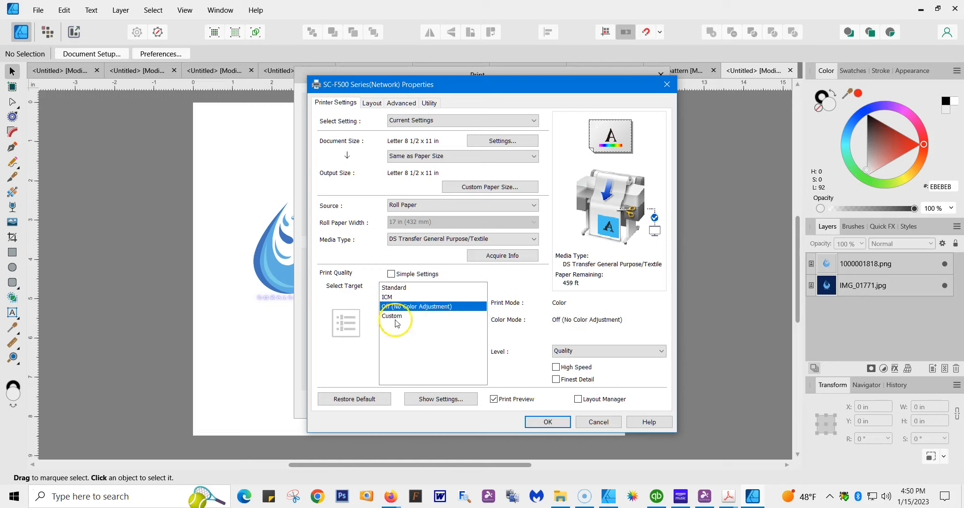
# Step: Set the printer's quality level to Max Quality, with High Speed and Finest Detail off
pyautogui.click(660, 351)
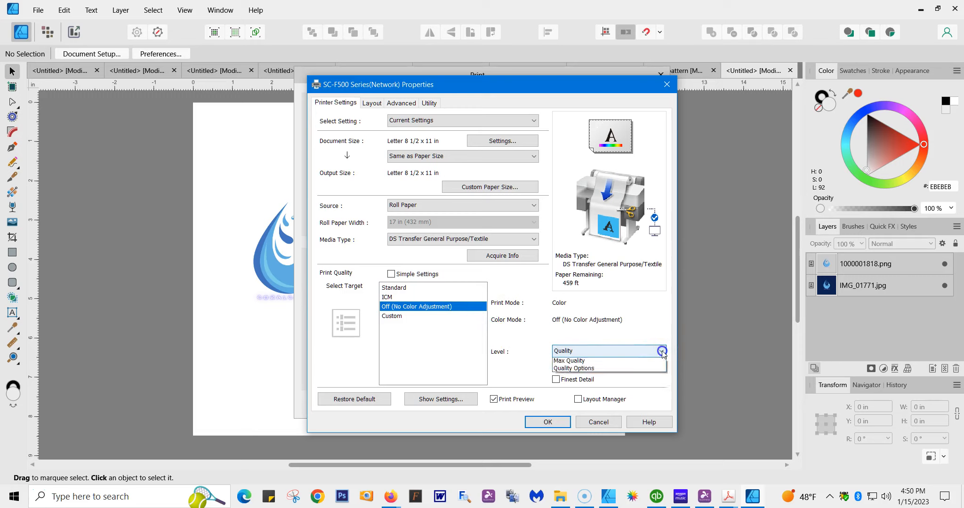
pyautogui.click(571, 377)
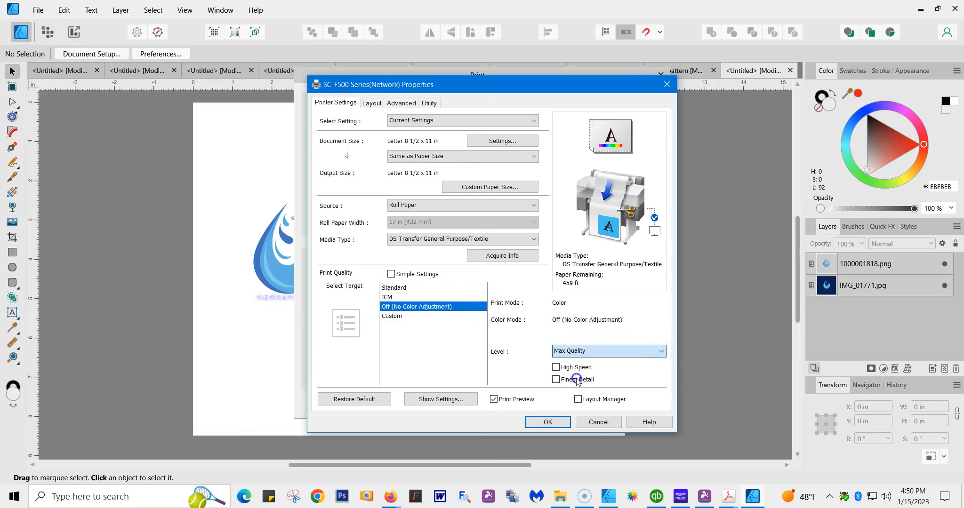
pyautogui.click(556, 367)
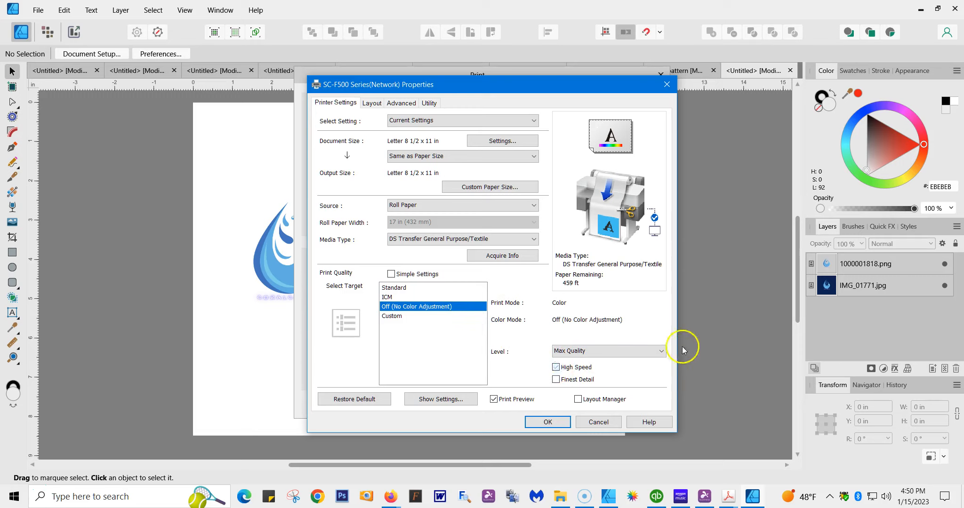
pyautogui.click(558, 381)
pyautogui.click(556, 379)
# Step: Review the printer's layout and advanced roll paper options and accept the printer properties
pyautogui.click(370, 104)
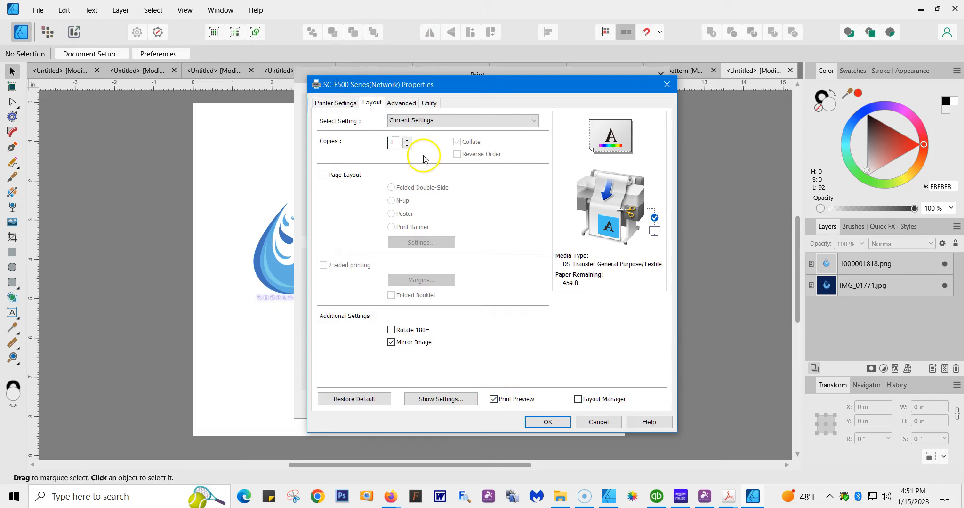
pyautogui.click(401, 103)
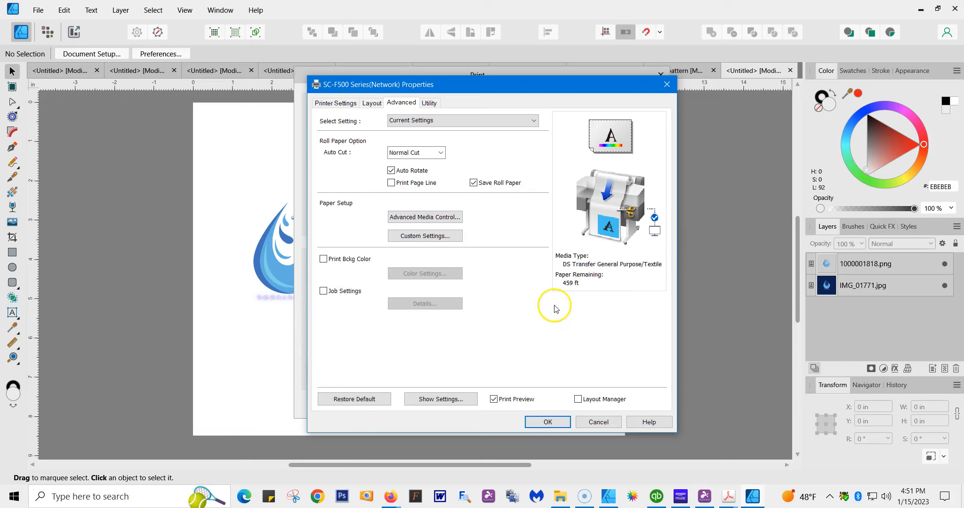
pyautogui.click(546, 422)
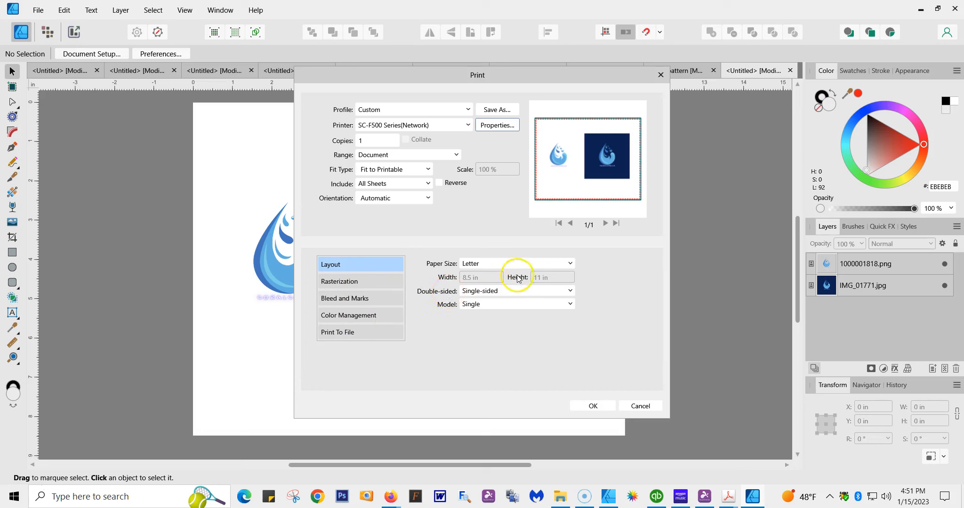
# Step: Choose Letter as the print paper size and check the rasterization and bleed and marks options
pyautogui.click(570, 265)
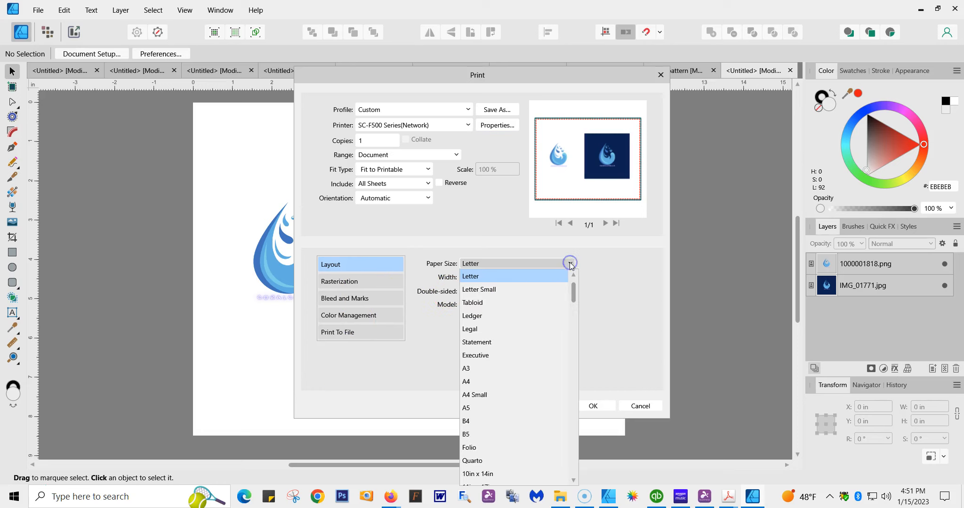
pyautogui.click(480, 281)
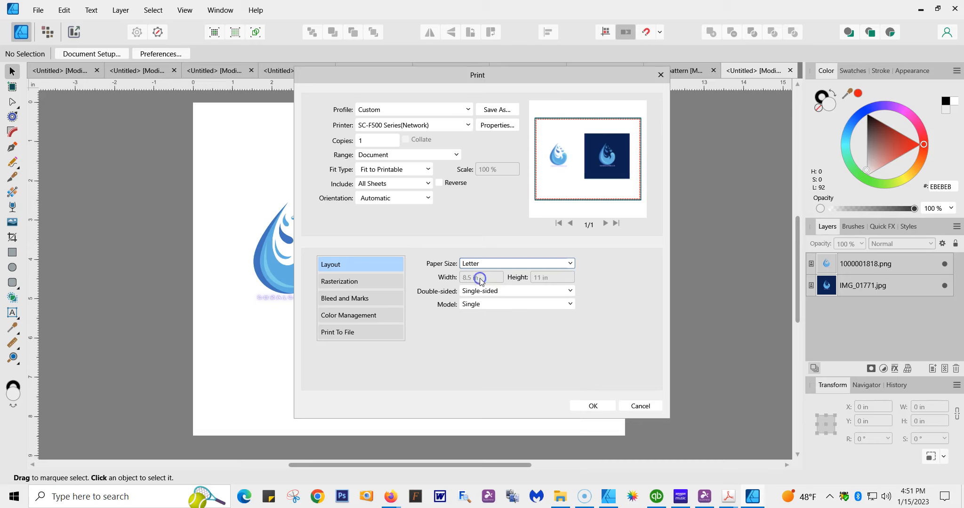
pyautogui.click(571, 263)
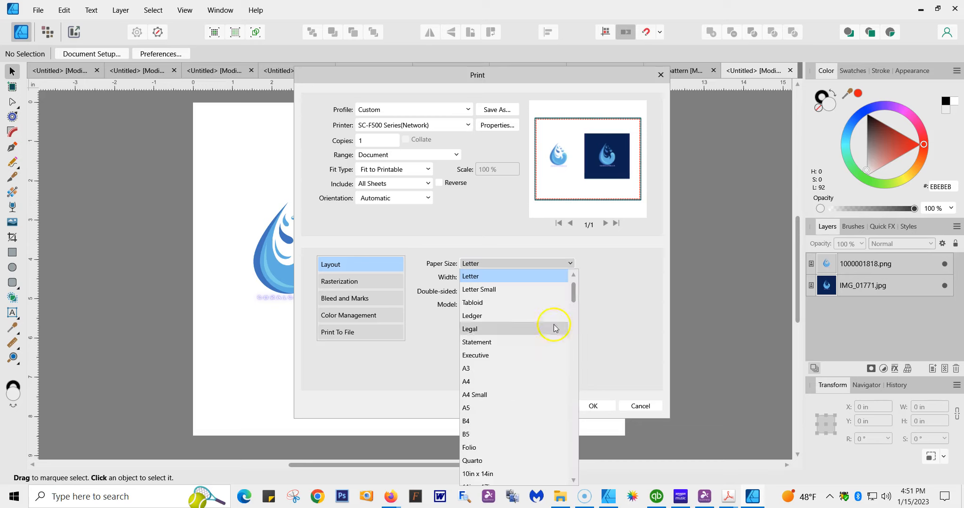
pyautogui.moveTo(574, 295)
pyautogui.mouseDown()
pyautogui.moveTo(578, 345)
pyautogui.moveTo(578, 287)
pyautogui.mouseUp()
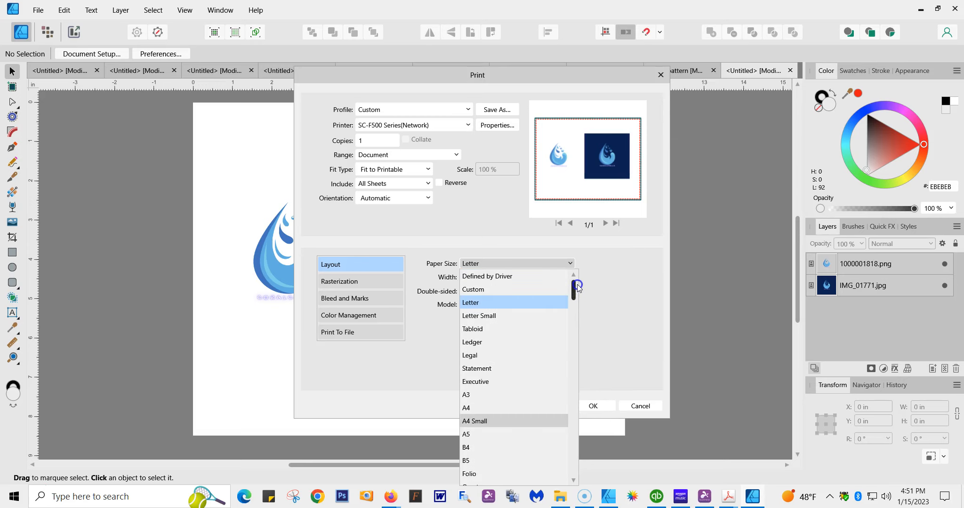
pyautogui.click(483, 304)
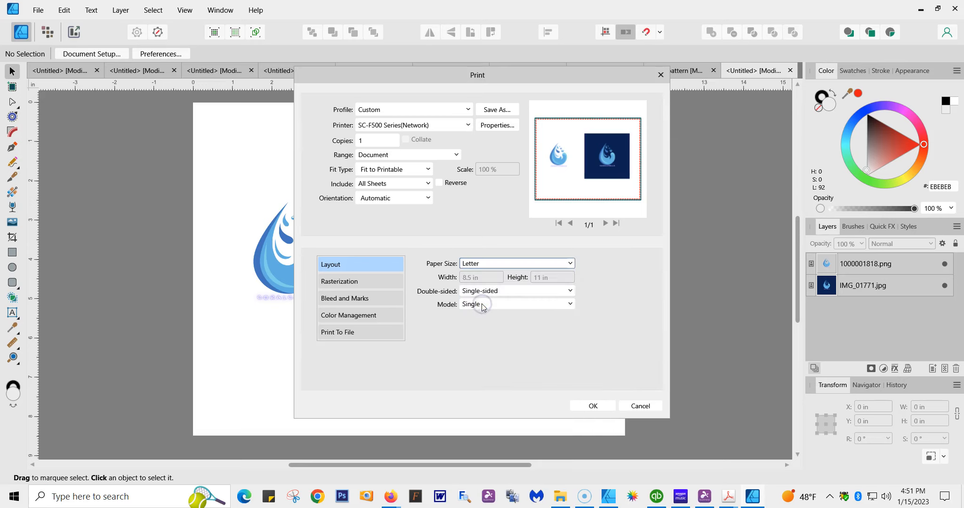
pyautogui.click(348, 281)
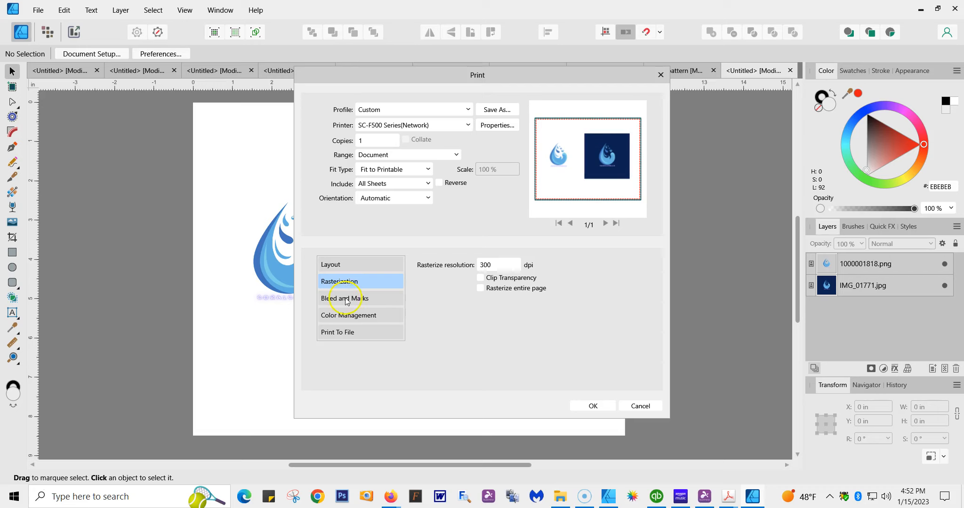
pyautogui.click(346, 301)
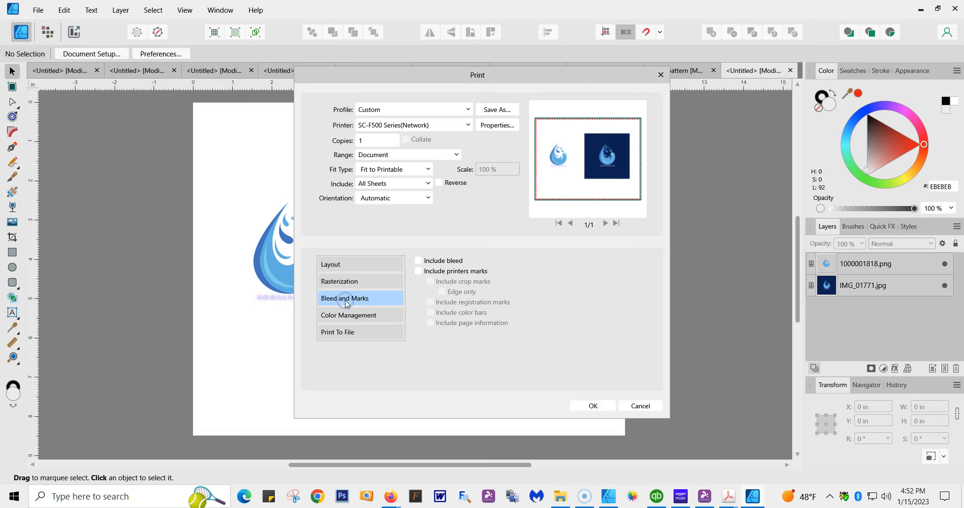
# Step: Set color handling to Performed by App, Epson SC-F500 General Purpose/Textile profile and Relative Colorimetric intent, and close the print settings without printing
pyautogui.click(346, 316)
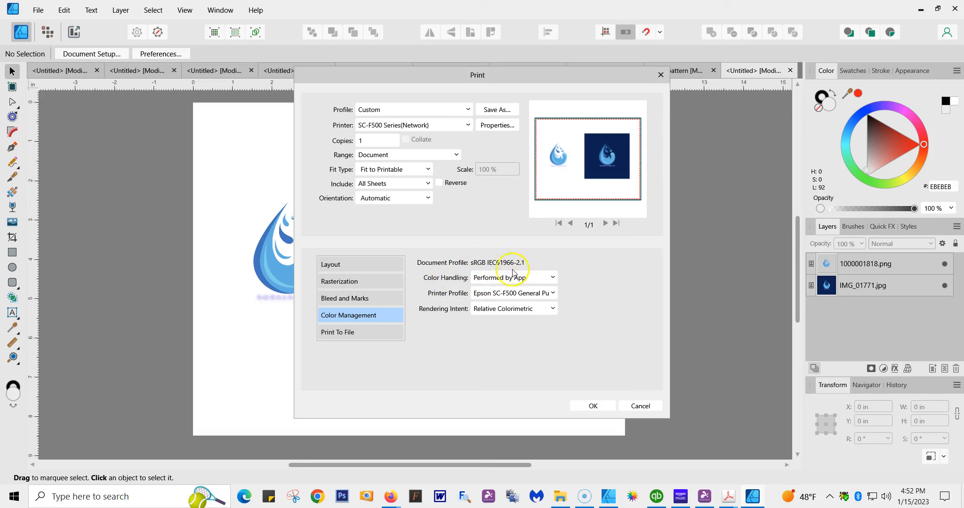
pyautogui.click(553, 278)
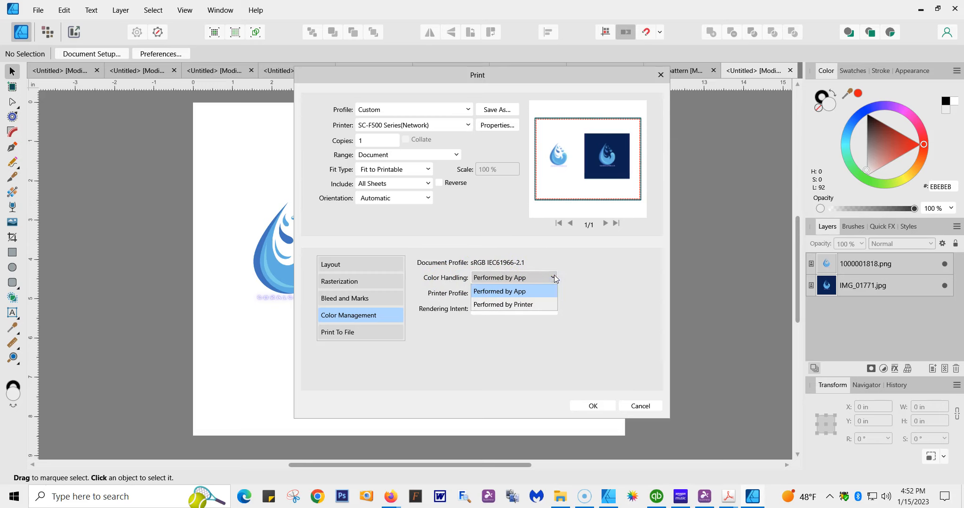
pyautogui.click(536, 292)
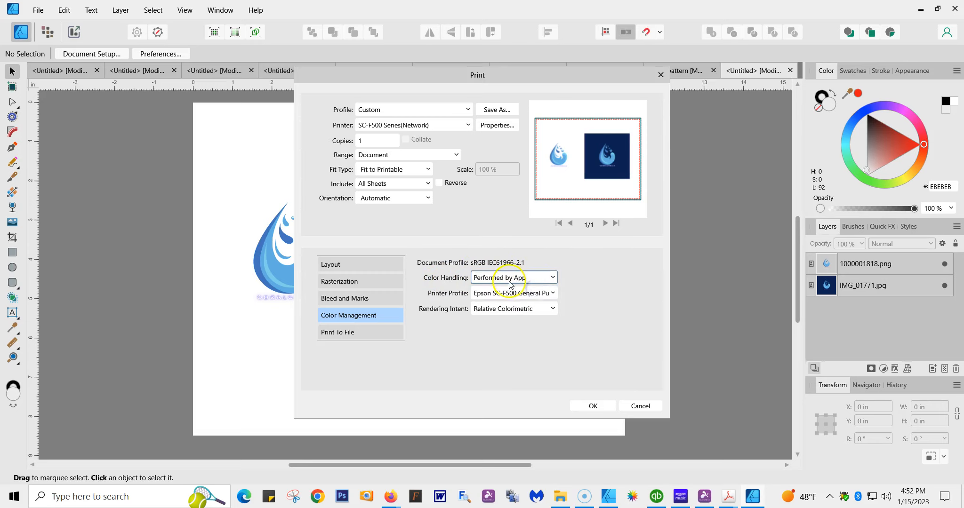
pyautogui.click(554, 294)
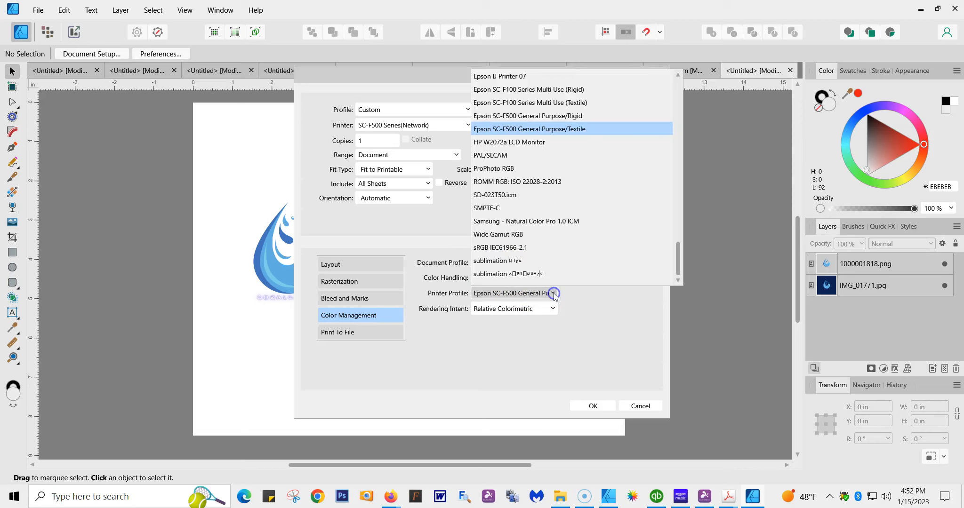
pyautogui.click(552, 132)
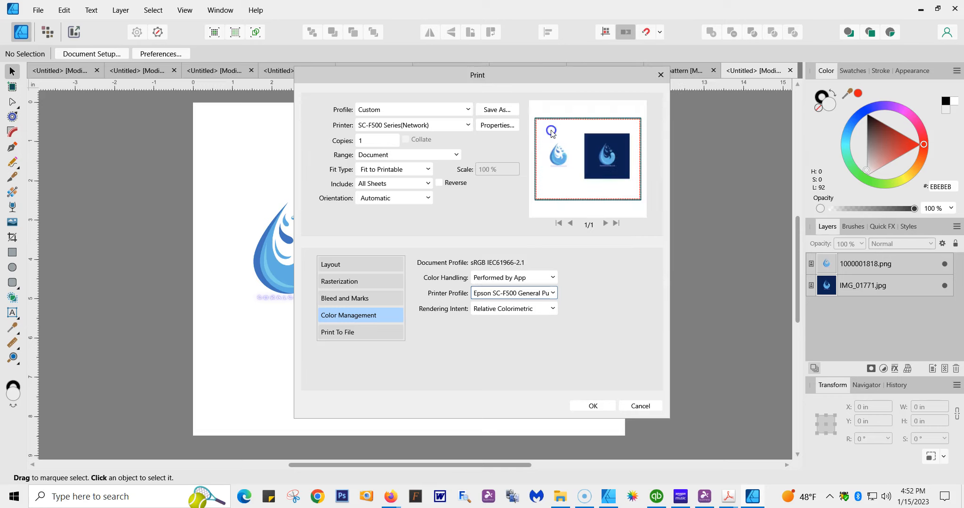
pyautogui.click(549, 312)
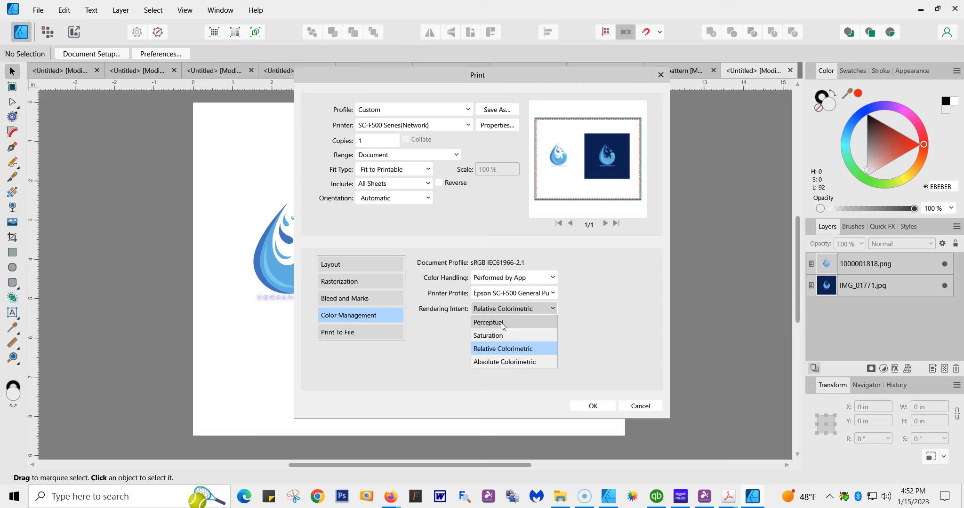
pyautogui.click(521, 349)
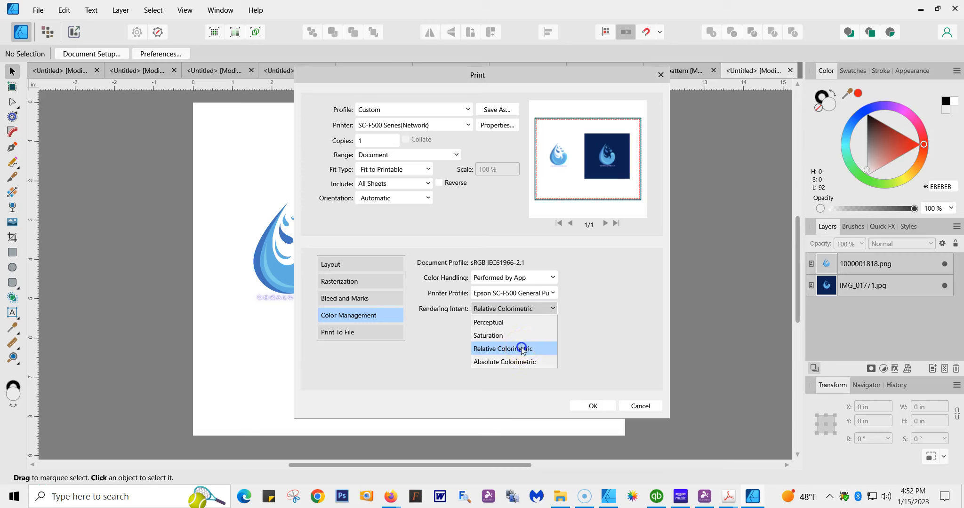
pyautogui.click(376, 338)
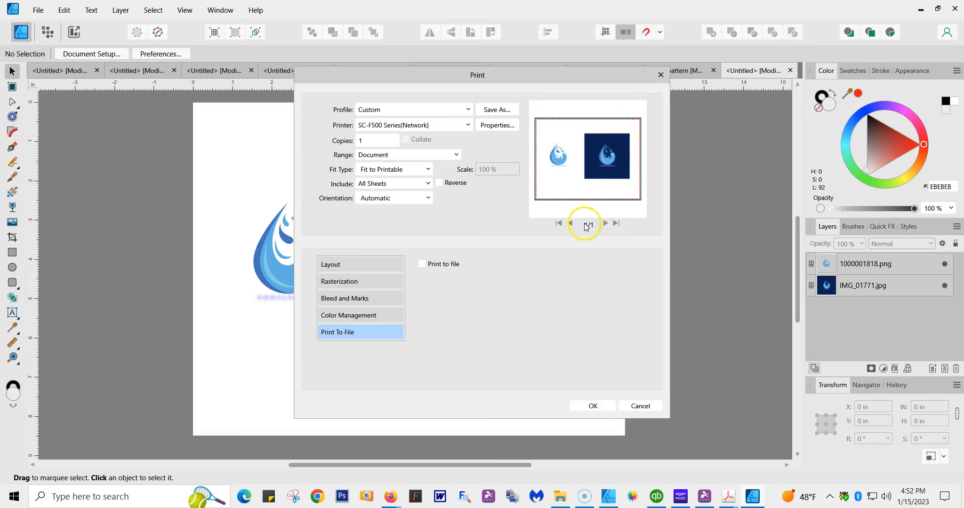
pyautogui.click(640, 406)
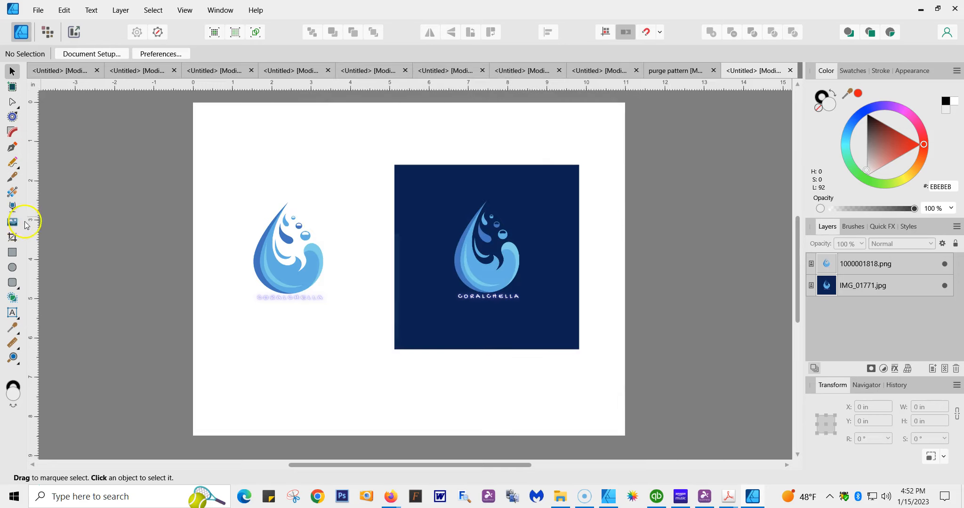
pyautogui.click(13, 239)
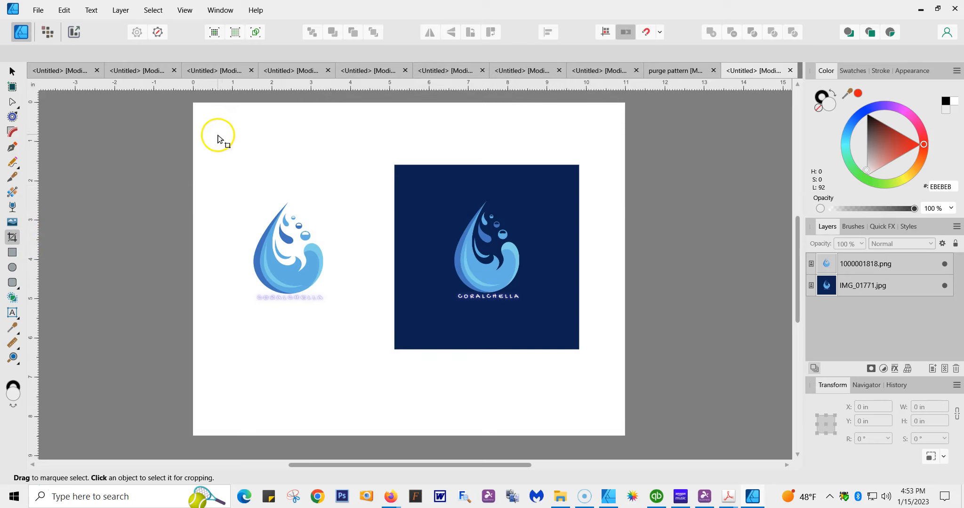
pyautogui.moveTo(221, 137); pyautogui.dragTo(606, 408)
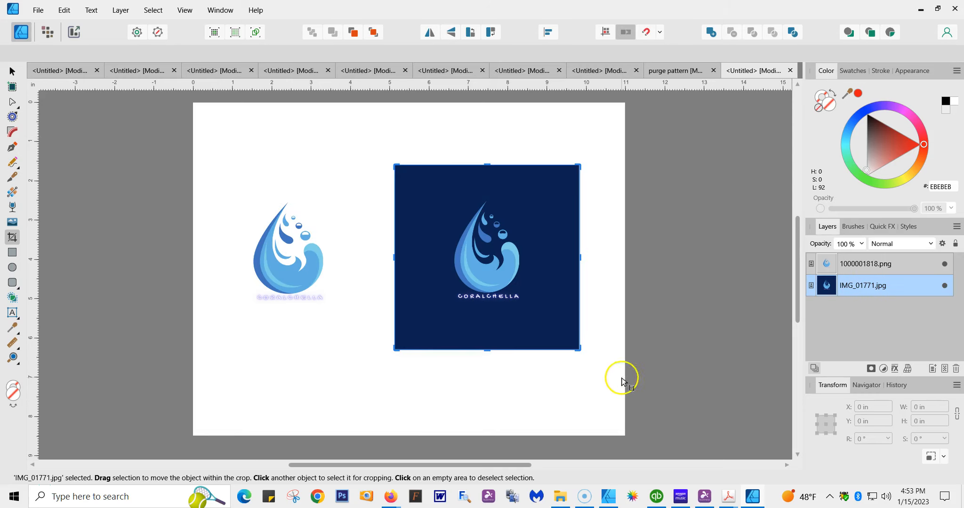
pyautogui.moveTo(487, 340); pyautogui.dragTo(303, 403)
pyautogui.click(61, 10)
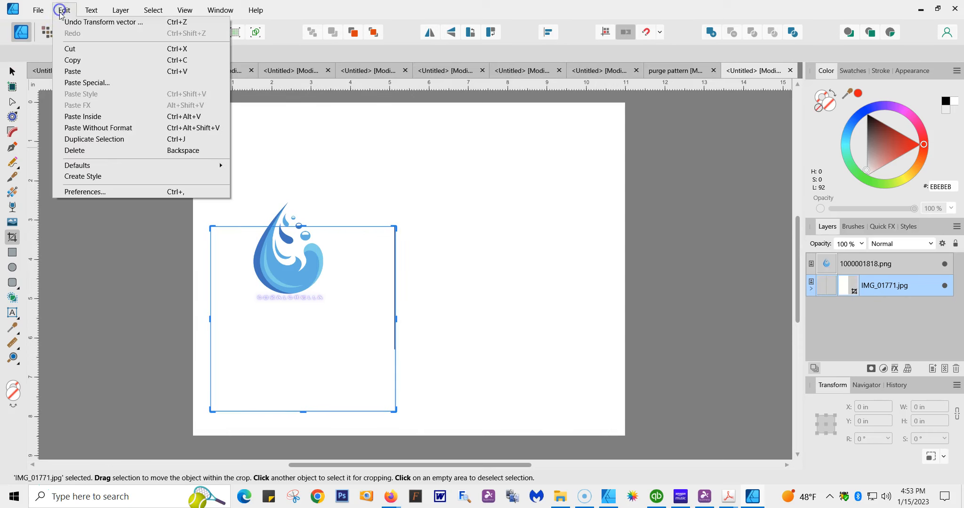
pyautogui.click(70, 21)
pyautogui.click(64, 10)
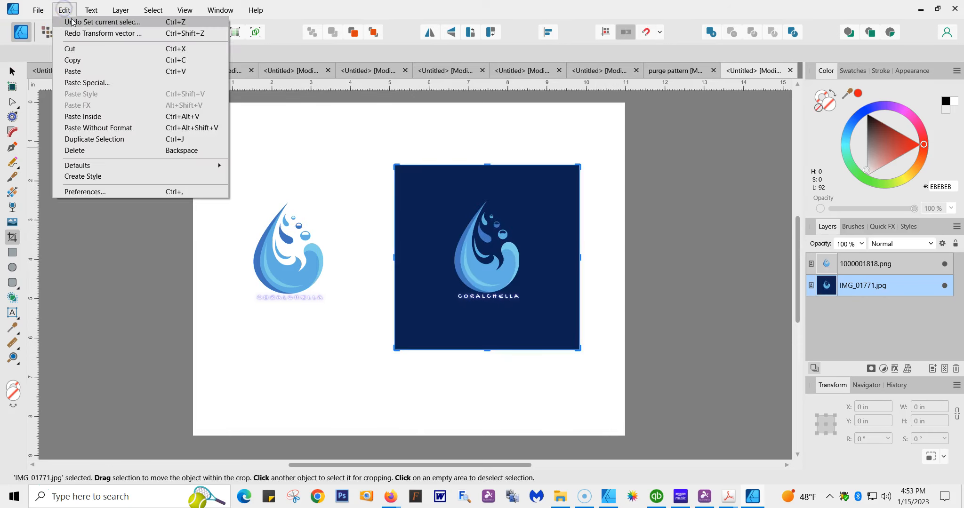
pyautogui.click(71, 21)
pyautogui.click(65, 10)
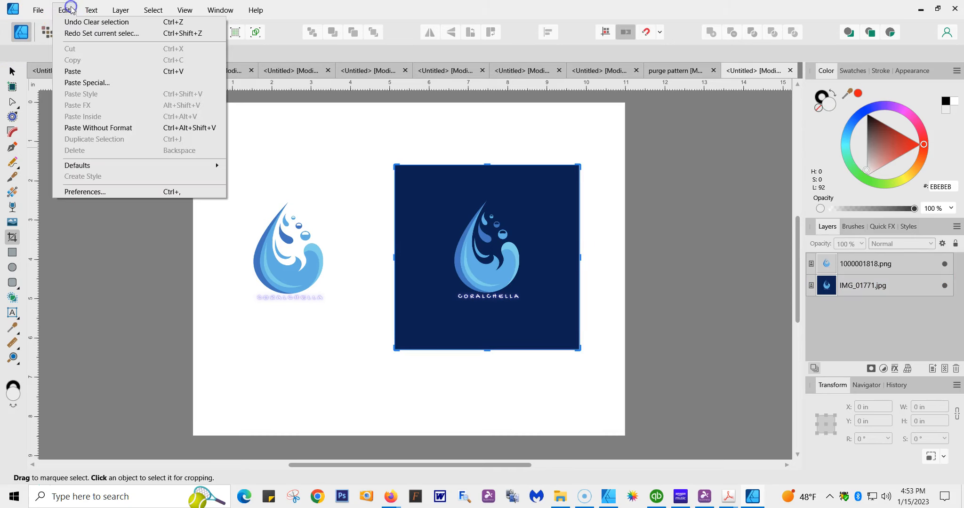
pyautogui.click(76, 22)
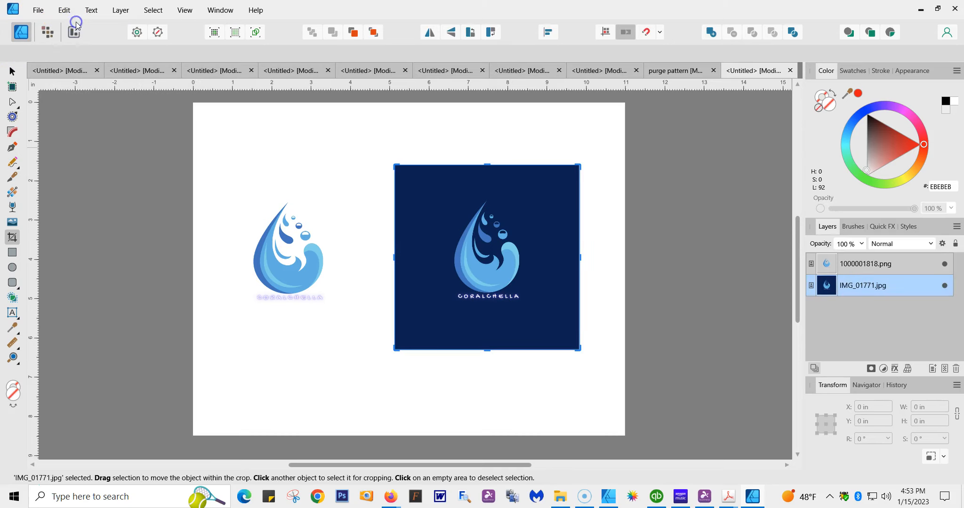
# Step: Draw a rectangle about 9.55 by 7.04 in across the page, covering the area of both logos
pyautogui.click(15, 255)
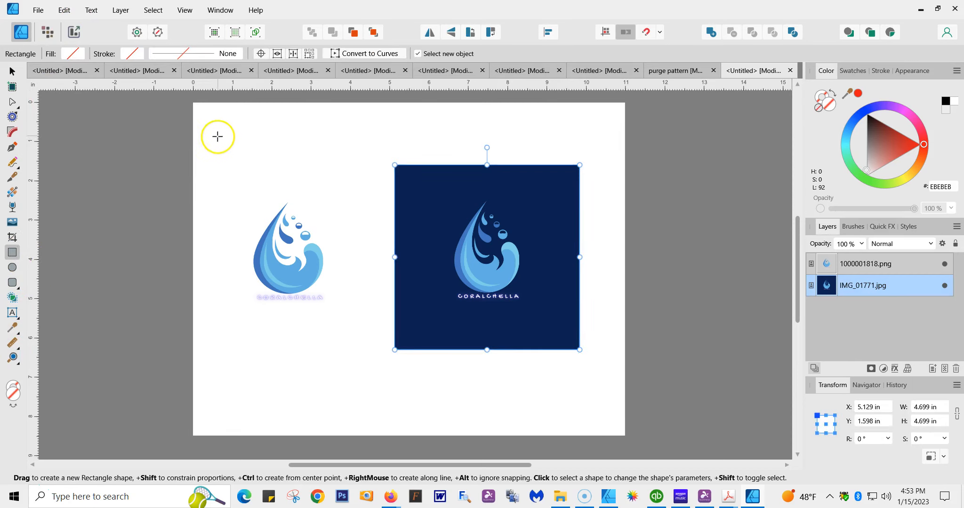
pyautogui.moveTo(210, 128); pyautogui.dragTo(376, 263)
pyautogui.click(12, 71)
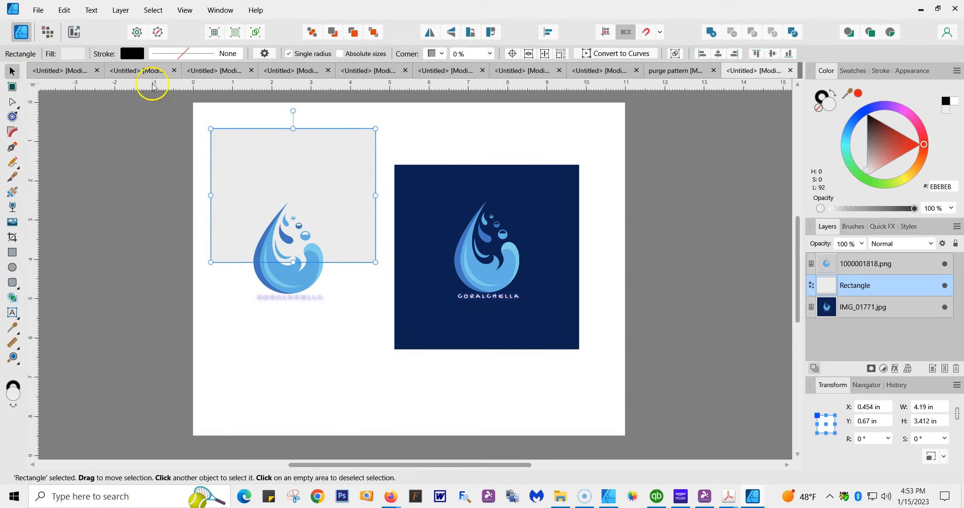
pyautogui.moveTo(375, 196); pyautogui.dragTo(587, 196)
pyautogui.moveTo(400, 260); pyautogui.dragTo(399, 406)
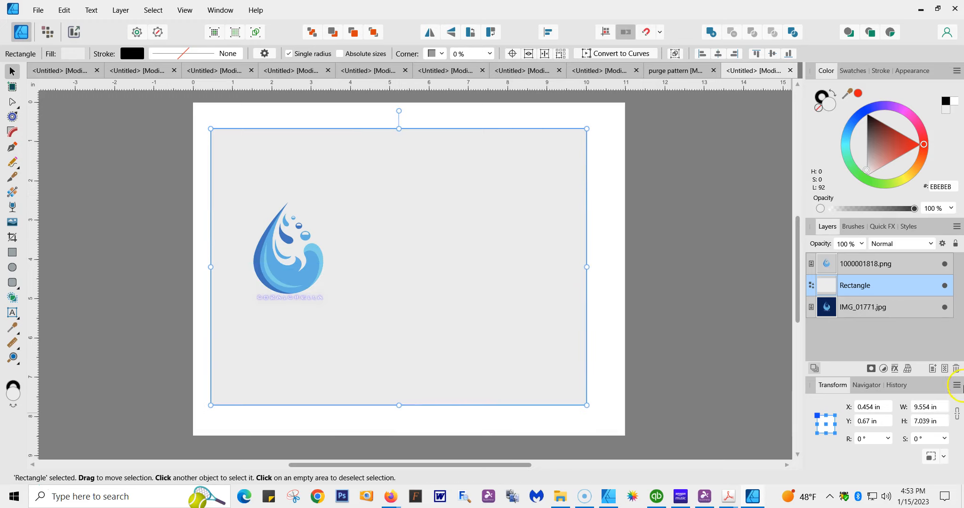
# Step: Set the rectangle's width to 9.35 in and its height to 8.10 in
pyautogui.click(936, 408)
pyautogui.write('9.35')
pyautogui.click(926, 420)
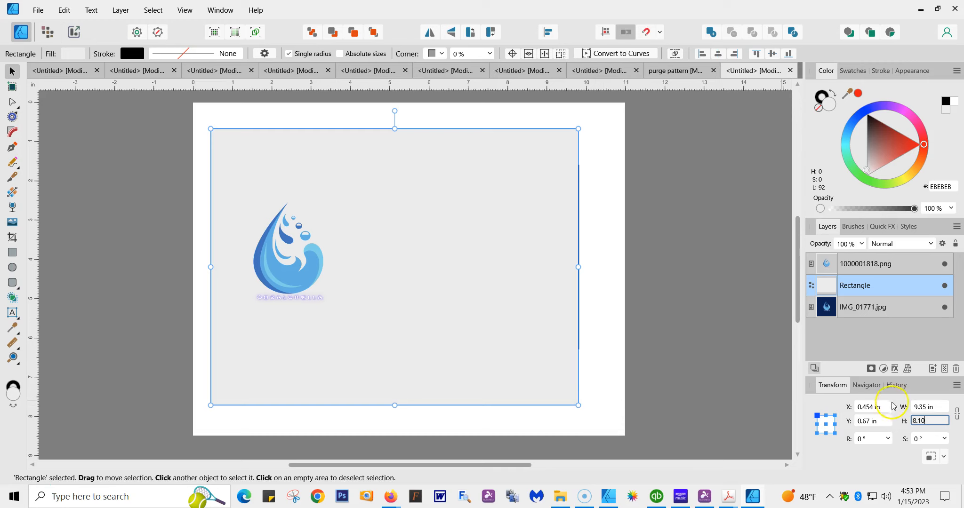
pyautogui.press('Return')
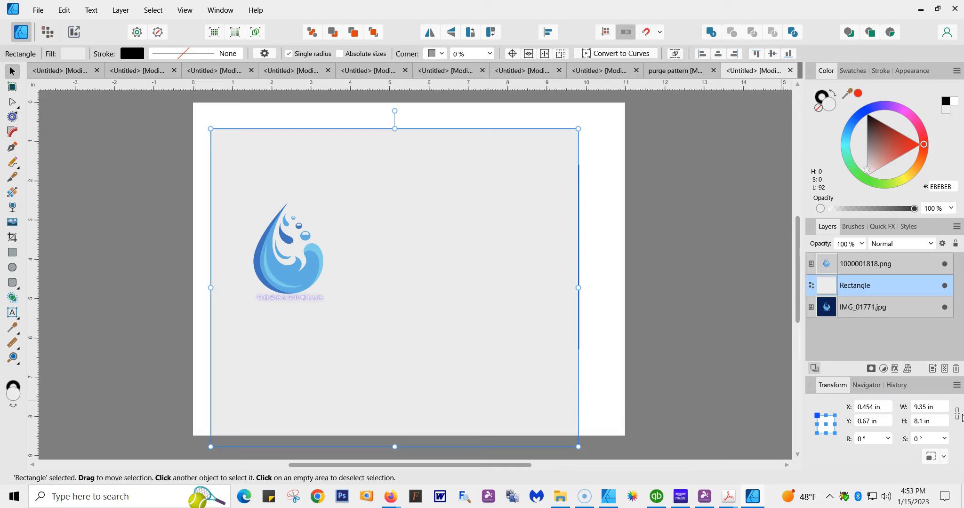
# Step: Send the rectangle behind both logo images and position it about 1.04 in across and 0.26 in down the page
pyautogui.moveTo(385, 130); pyautogui.dragTo(397, 108)
pyautogui.rightClick(395, 122)
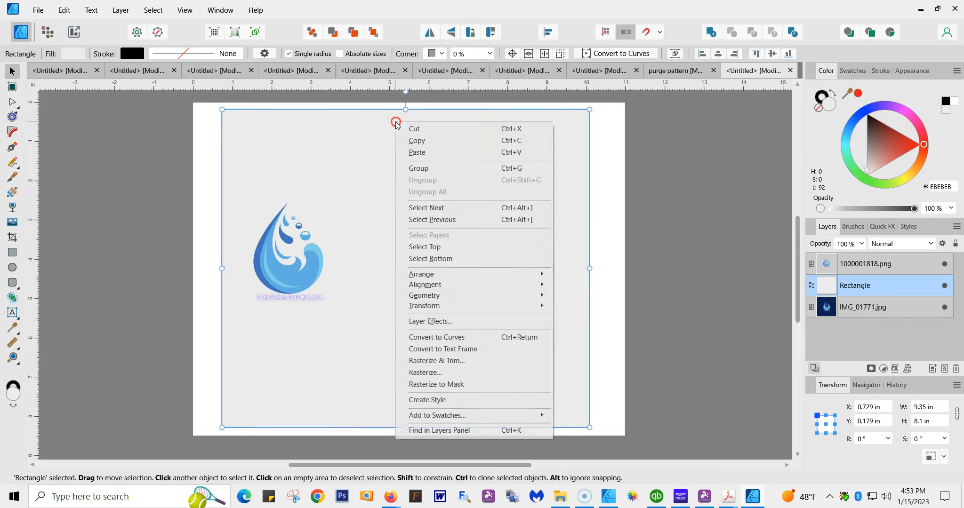
pyautogui.click(458, 275)
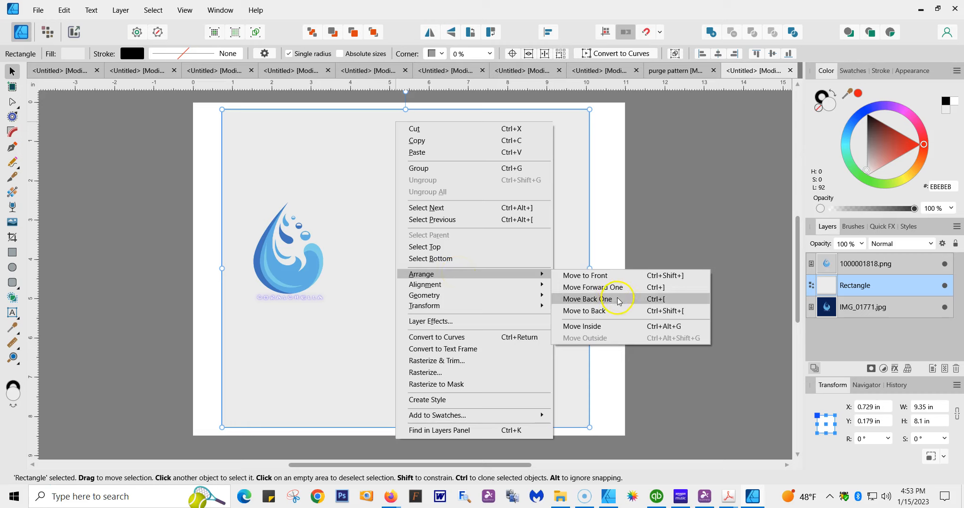
pyautogui.click(615, 310)
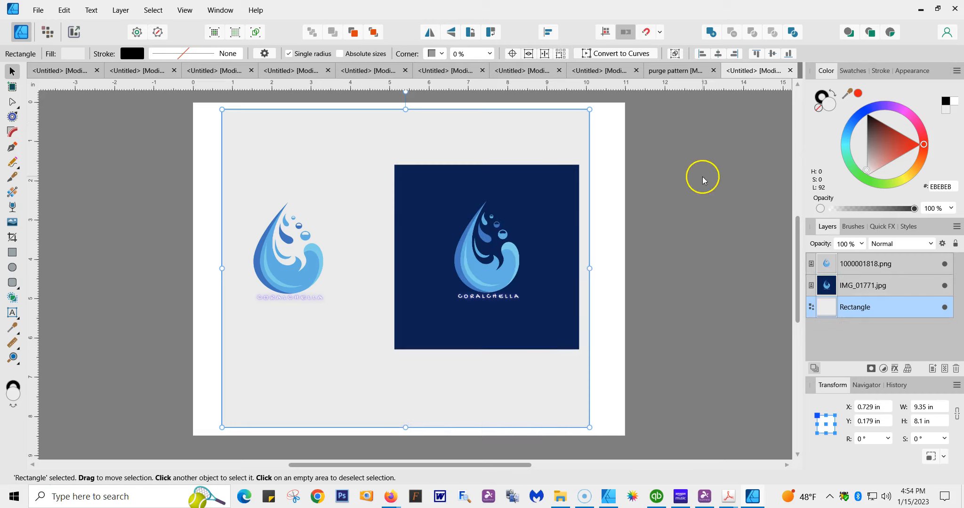
pyautogui.moveTo(376, 146); pyautogui.dragTo(384, 151)
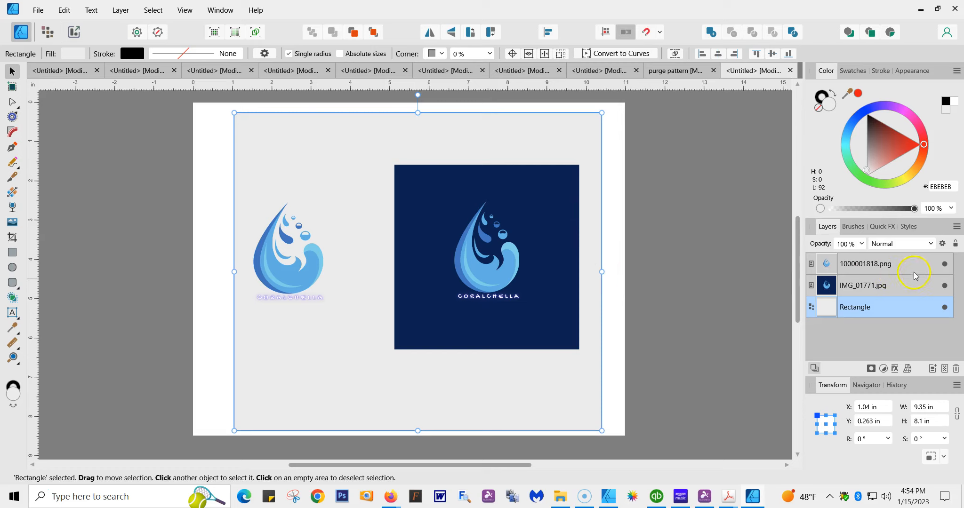
# Step: Give the rectangle a black outline effect at 100% opacity with a 1 px radius, and fill it with white
pyautogui.click(883, 228)
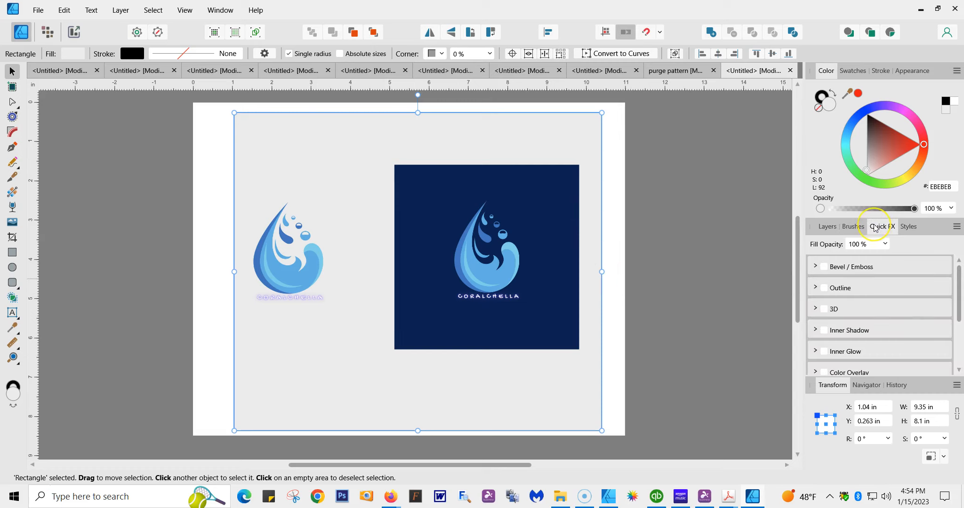
pyautogui.click(487, 149)
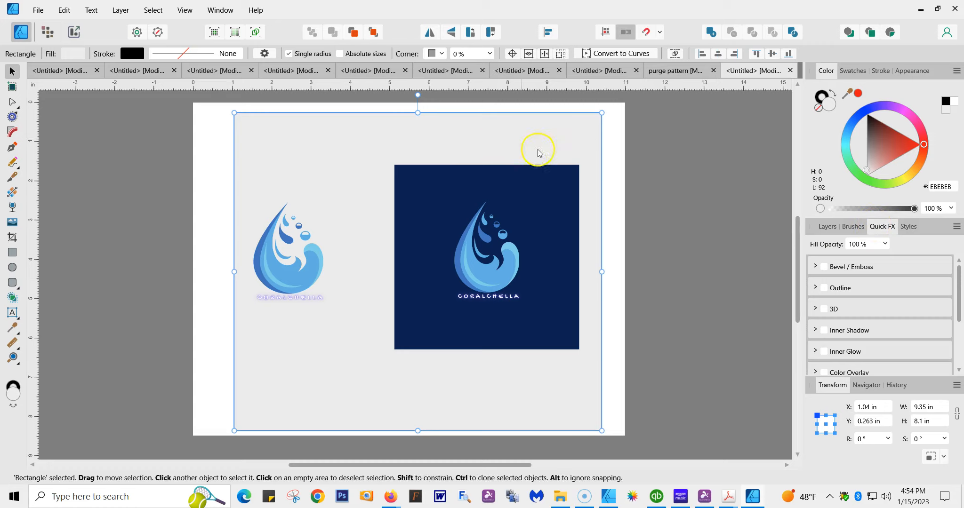
pyautogui.click(824, 289)
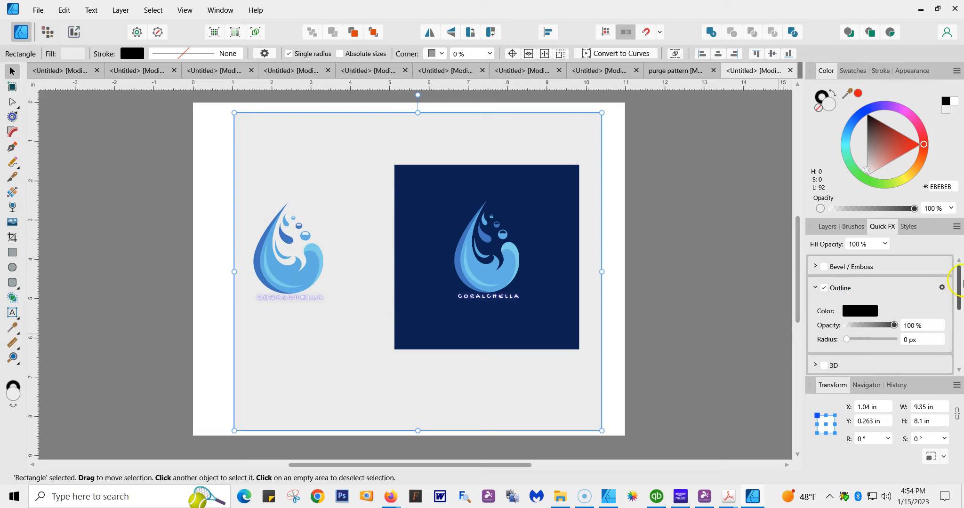
pyautogui.scroll(-4, 958, 288)
pyautogui.scroll(4, 961, 288)
pyautogui.scroll(1, 961, 288)
pyautogui.moveTo(894, 326); pyautogui.dragTo(936, 323)
pyautogui.moveTo(848, 340)
pyautogui.mouseDown()
pyautogui.moveTo(902, 339)
pyautogui.moveTo(858, 350)
pyautogui.mouseUp()
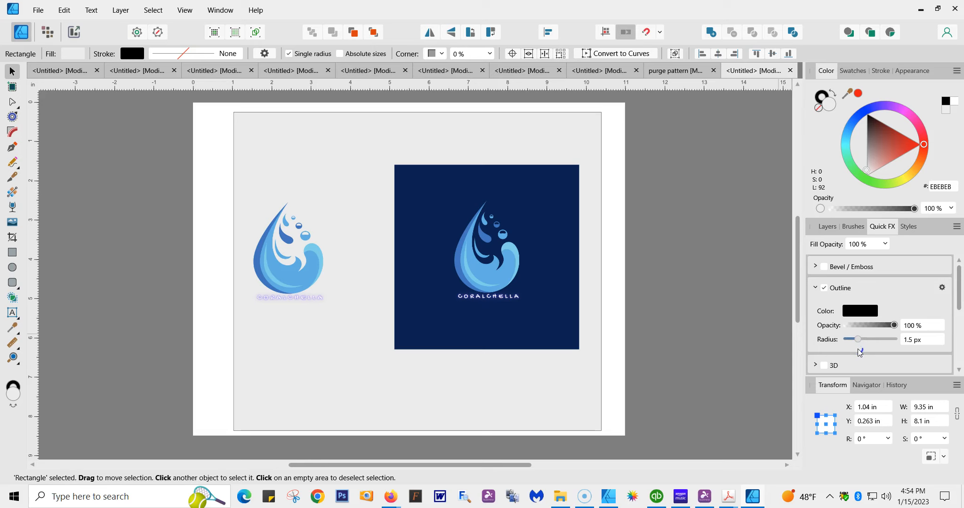
pyautogui.moveTo(857, 351); pyautogui.dragTo(858, 353)
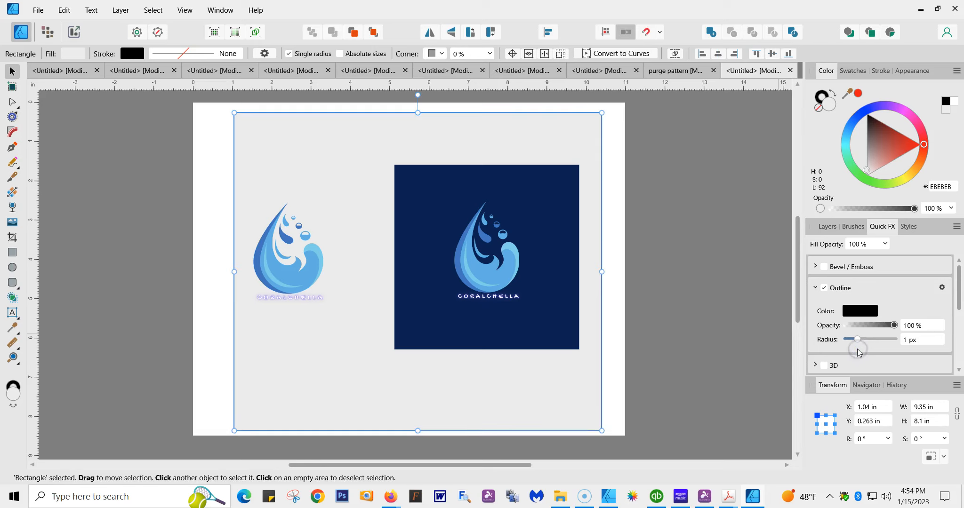
pyautogui.click(955, 104)
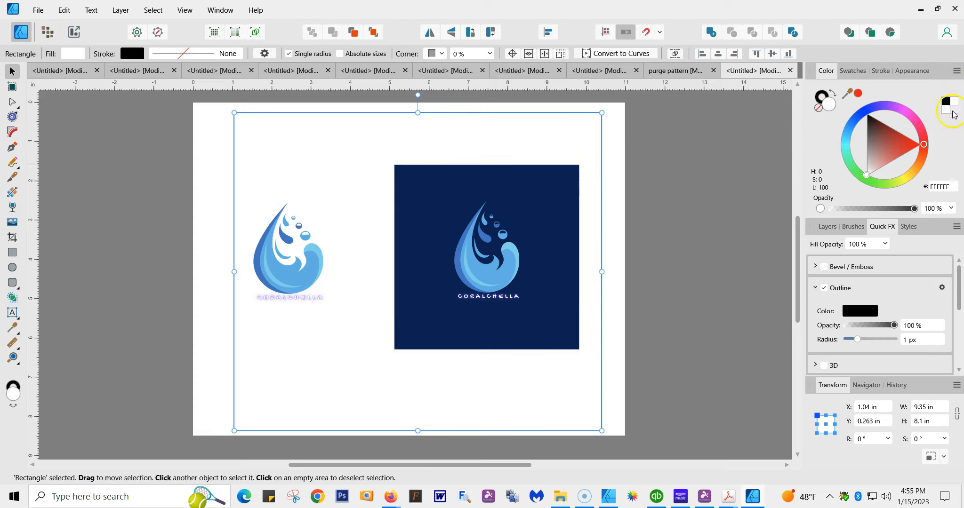
pyautogui.click(665, 185)
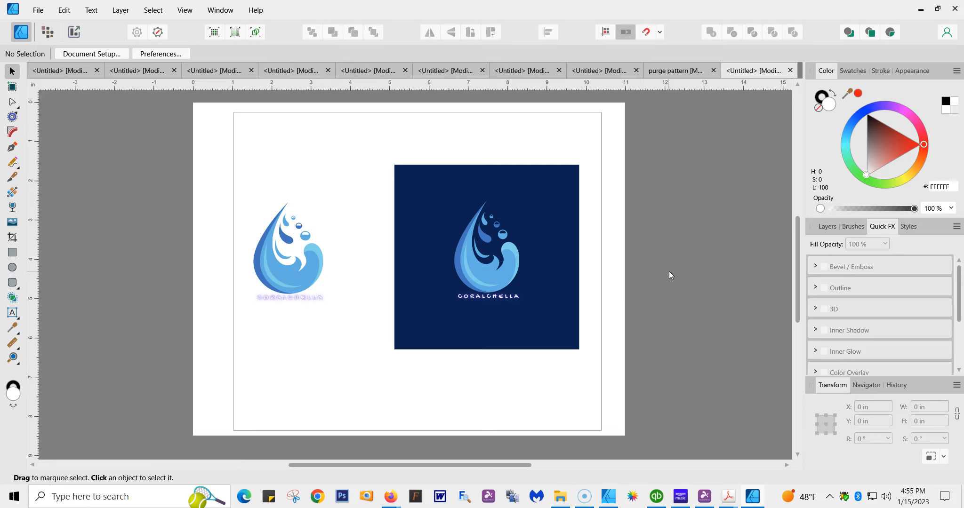
# Step: Spread the two logo images apart within the outlined rectangle, placing the dark one about 5.52 in across and 1.72 in down
pyautogui.moveTo(339, 288); pyautogui.dragTo(293, 288)
pyautogui.moveTo(466, 328)
pyautogui.mouseDown()
pyautogui.moveTo(484, 323)
pyautogui.moveTo(482, 331)
pyautogui.mouseUp()
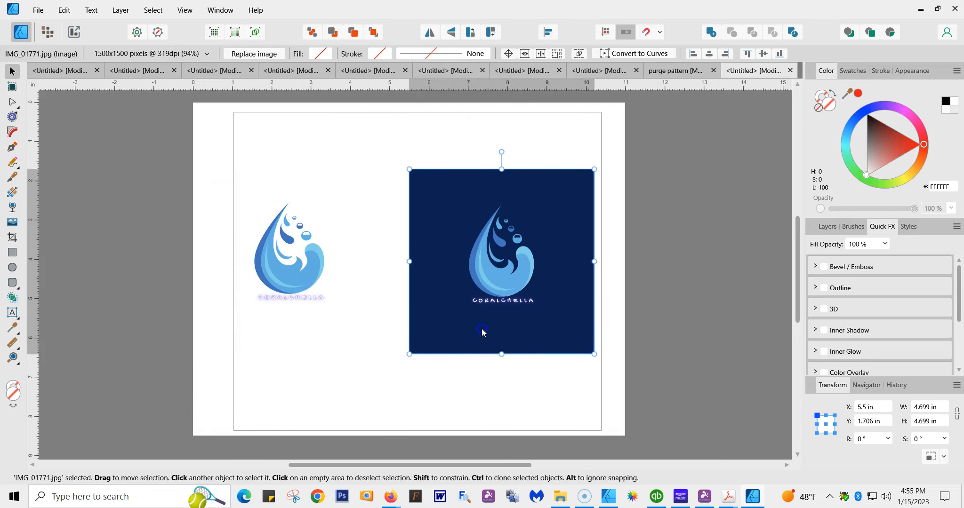
pyautogui.moveTo(306, 271); pyautogui.dragTo(286, 285)
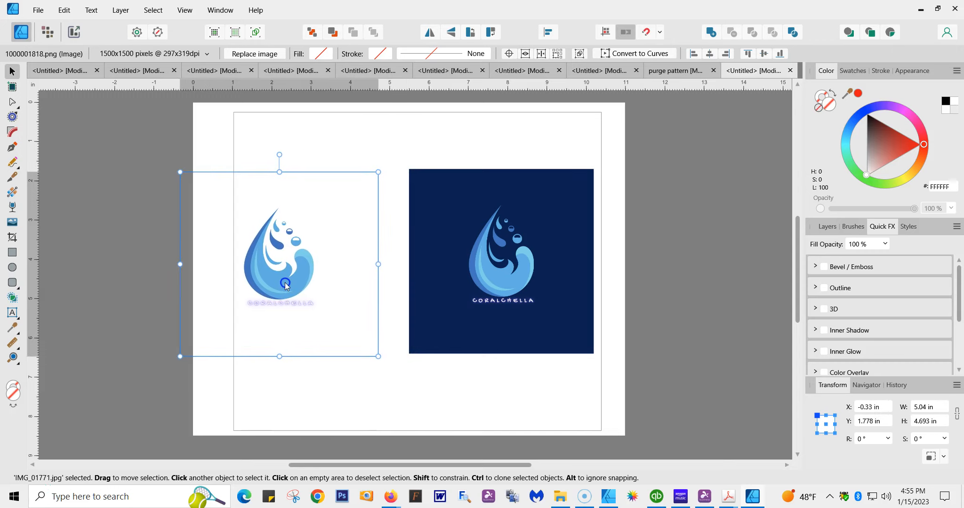
pyautogui.click(743, 147)
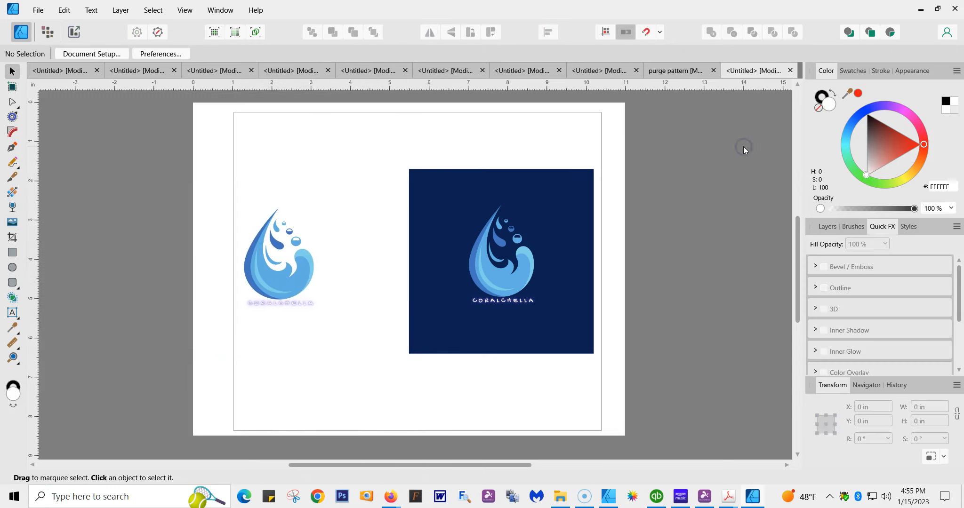
pyautogui.click(505, 320)
pyautogui.moveTo(506, 320); pyautogui.dragTo(507, 320)
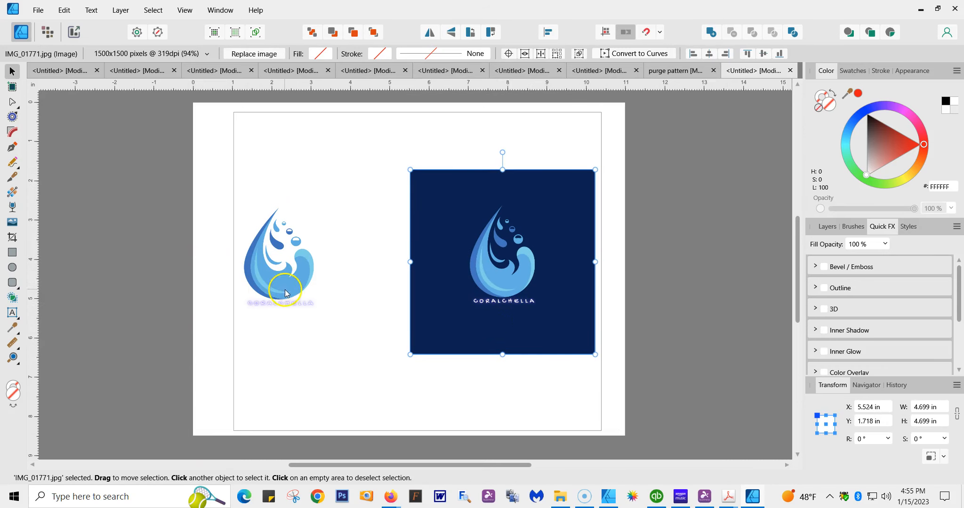
# Step: Show the grid and line up both logo images at the same height, about 1.98 in down the page
pyautogui.click(183, 10)
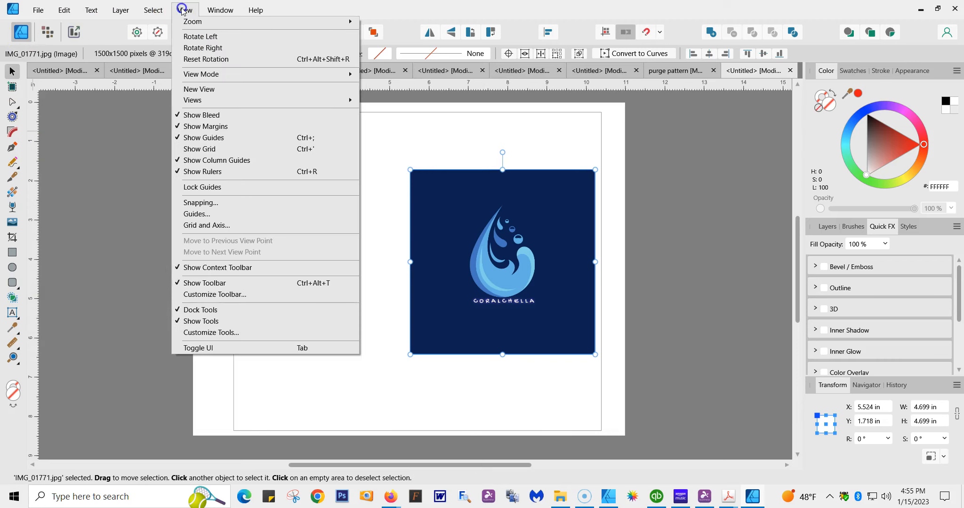
pyautogui.click(200, 148)
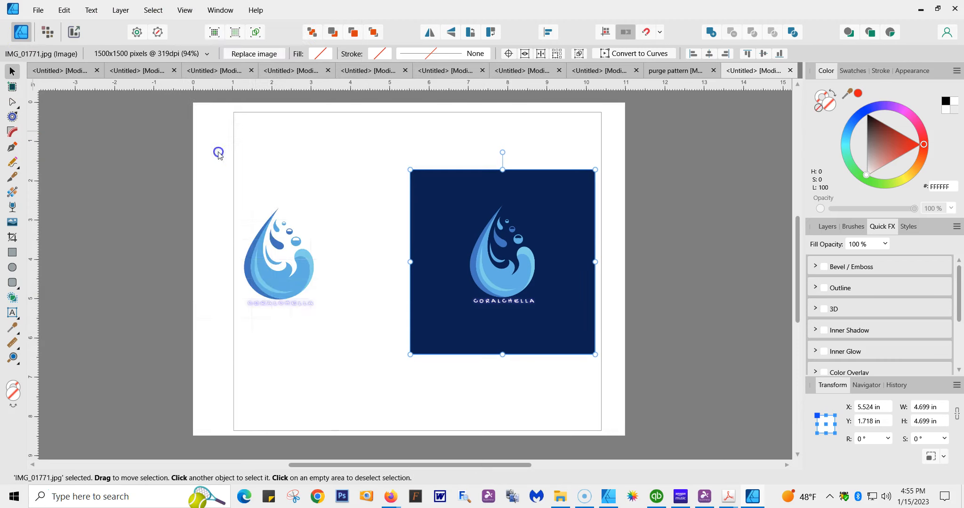
pyautogui.moveTo(460, 246); pyautogui.dragTo(490, 236)
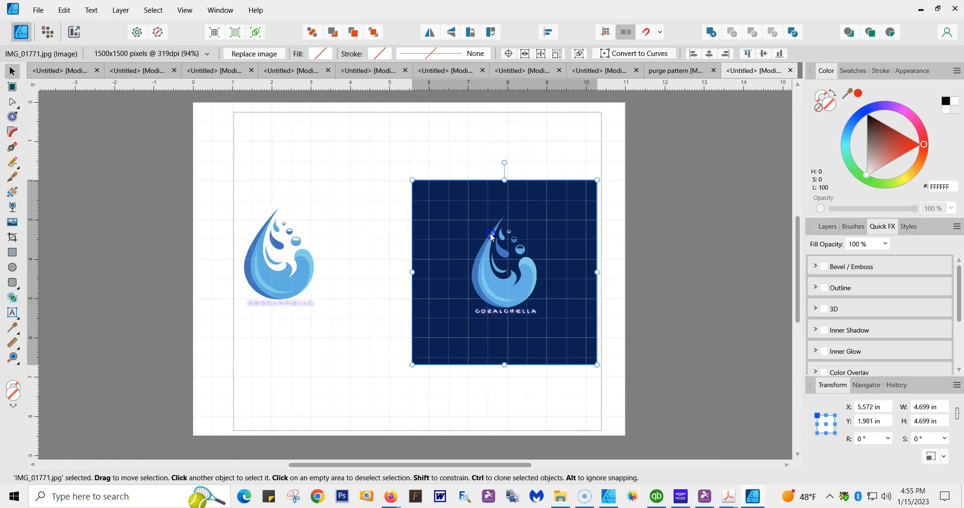
pyautogui.moveTo(264, 295); pyautogui.dragTo(284, 303)
# Step: Match the transparent logo to the dark logo's size by setting its width and height to 4.699 in
pyautogui.click(449, 198)
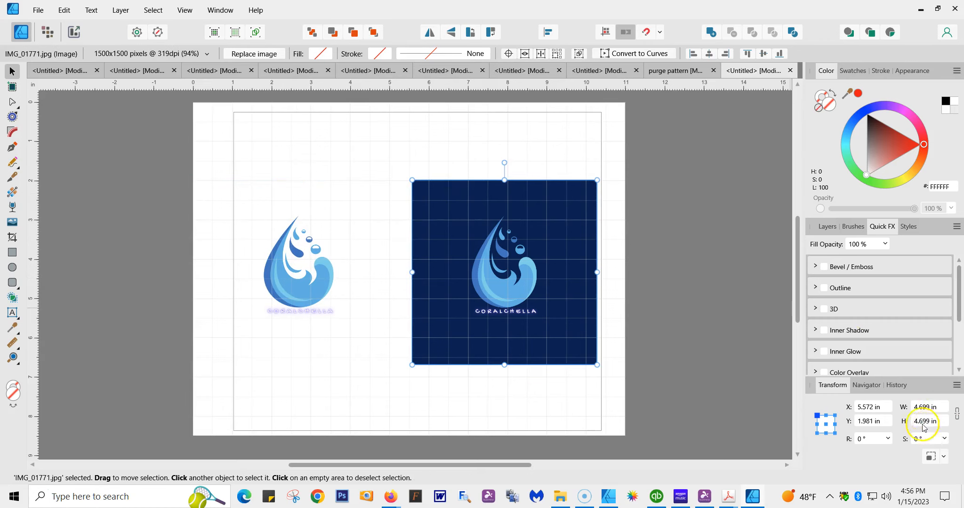
pyautogui.click(290, 282)
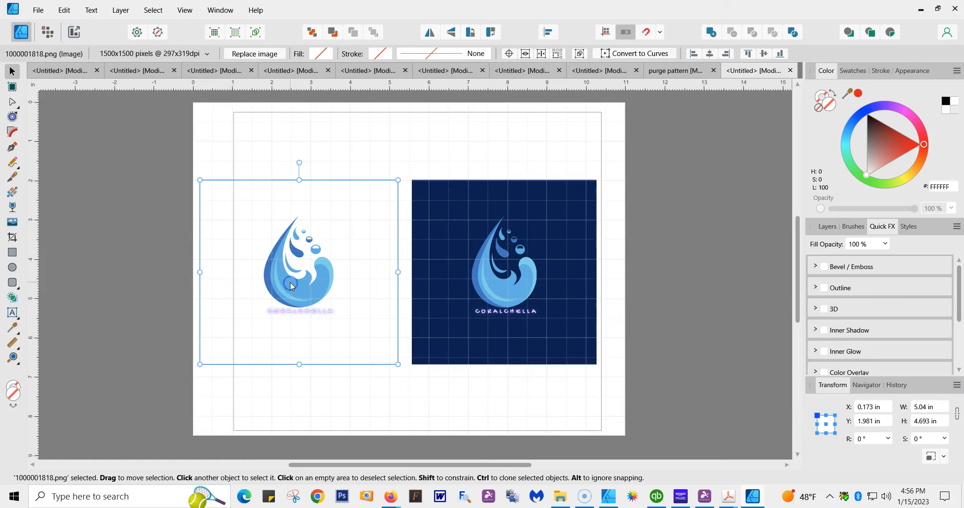
pyautogui.click(941, 408)
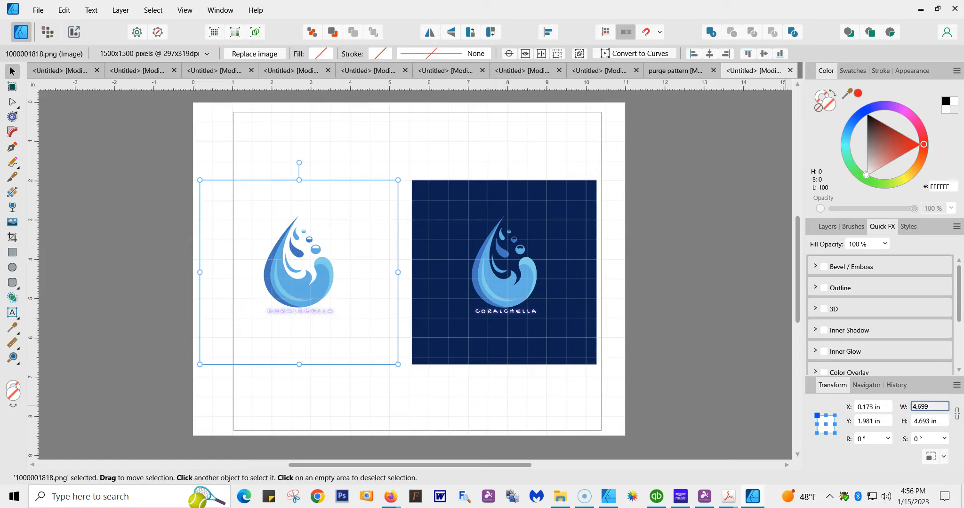
pyautogui.click(933, 421)
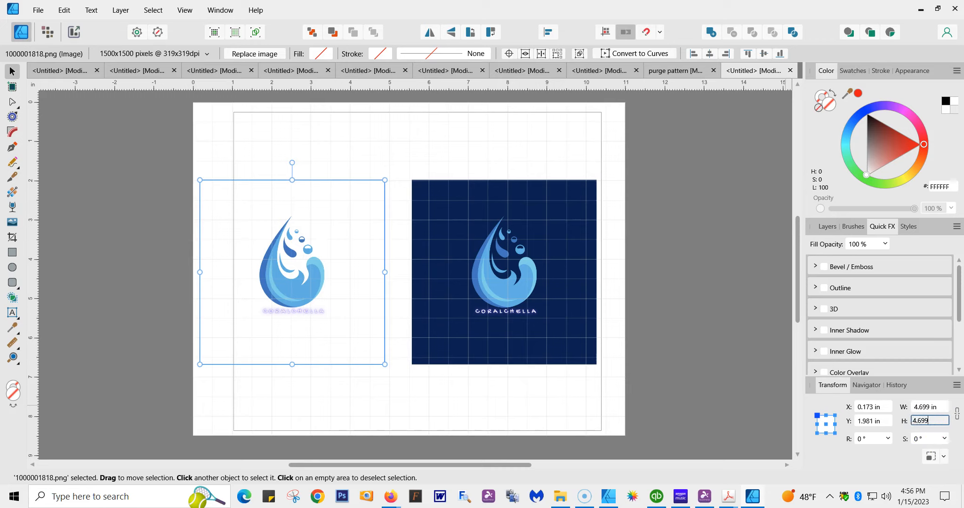
pyautogui.press('Return')
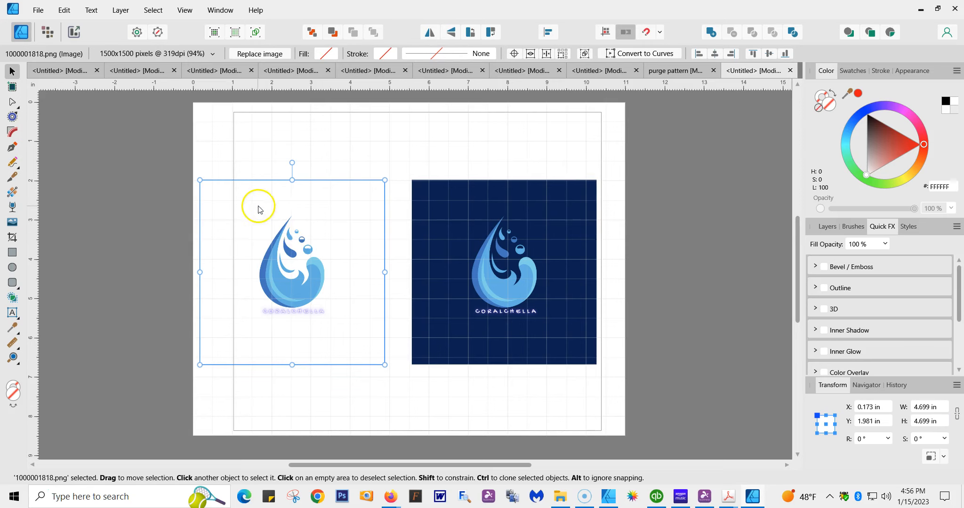
# Step: Move the two logos closer together, with the transparent one about 0.63 in across the page, and clear the selection
pyautogui.click(738, 189)
pyautogui.moveTo(302, 279)
pyautogui.mouseDown()
pyautogui.moveTo(524, 282)
pyautogui.moveTo(300, 286)
pyautogui.mouseUp()
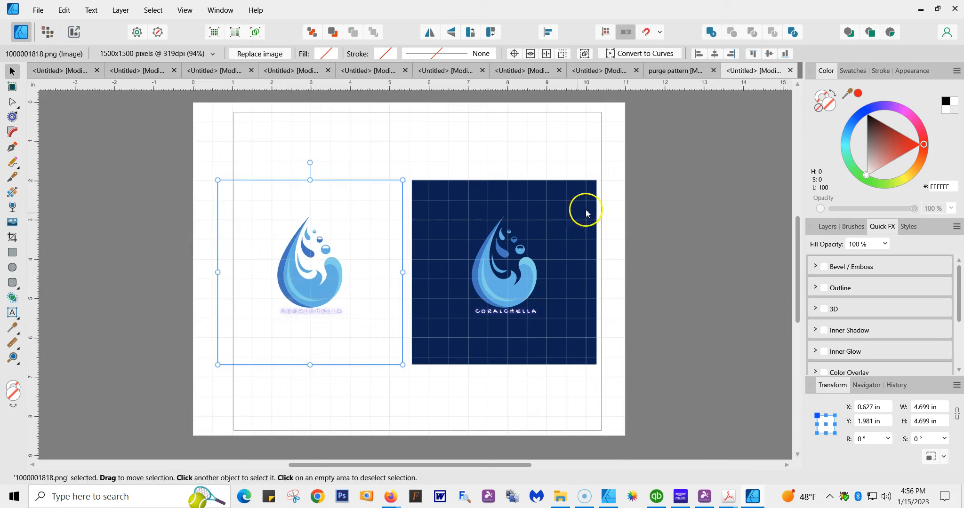
pyautogui.moveTo(576, 205); pyautogui.dragTo(576, 208)
pyautogui.click(705, 158)
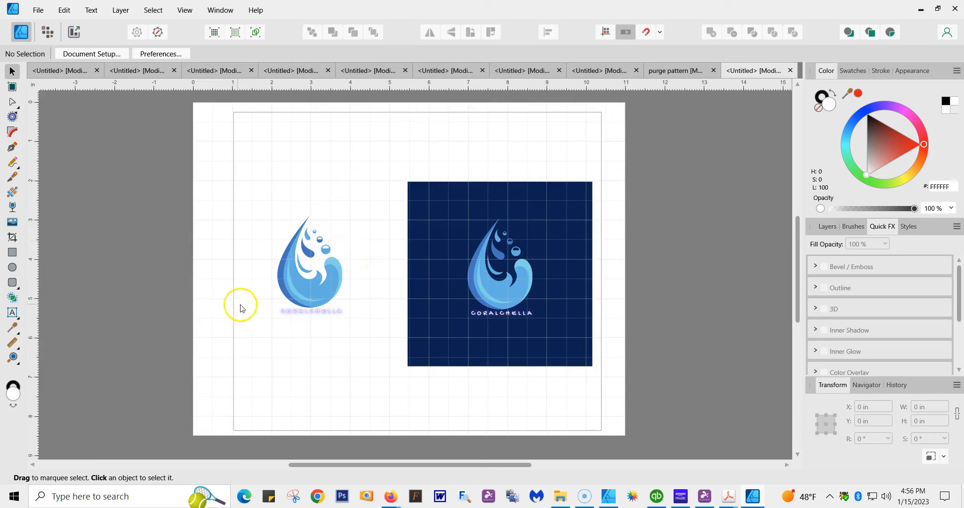
# Step: Open the print settings, review the SC-F500 printer's main, layout and advanced roll paper options, and accept the properties
pyautogui.click(37, 10)
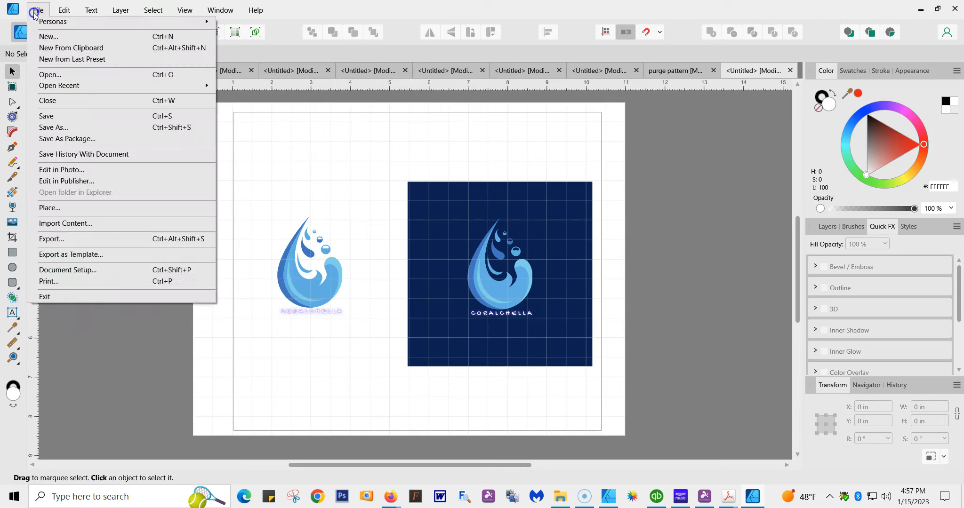
pyautogui.click(68, 284)
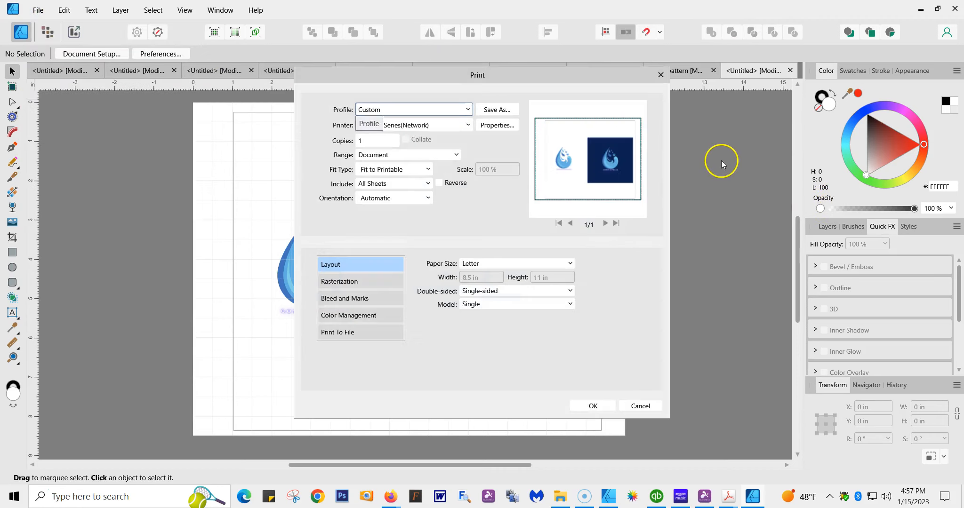
pyautogui.click(491, 127)
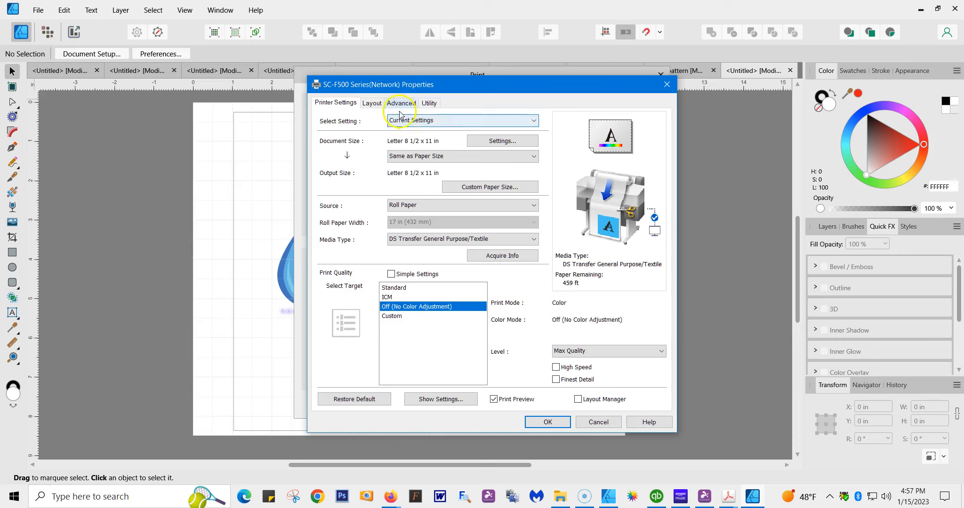
pyautogui.click(374, 105)
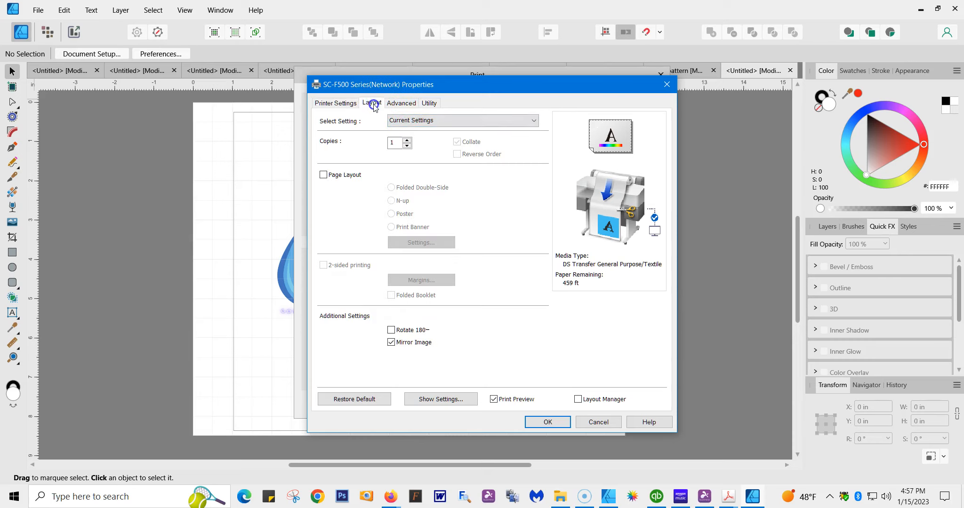
pyautogui.click(401, 103)
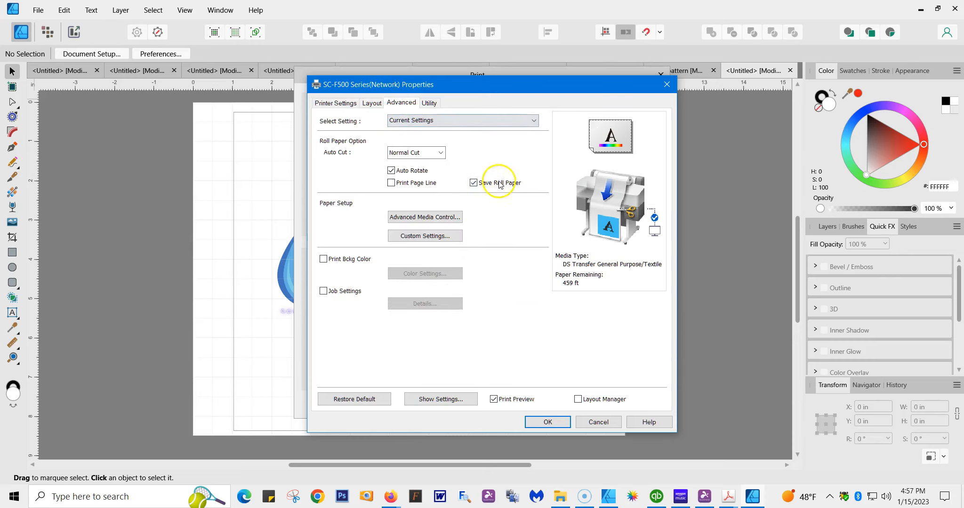
pyautogui.click(547, 422)
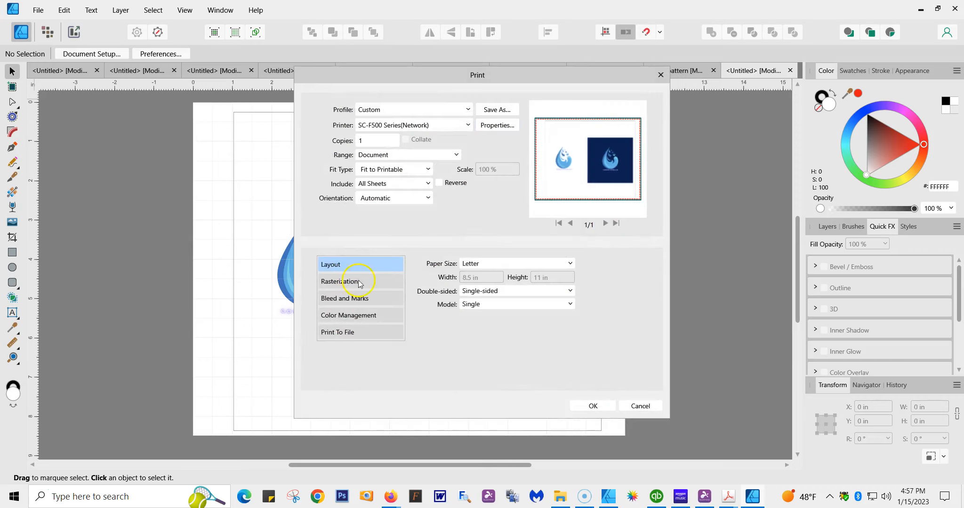
# Step: Check the rasterization, bleed and marks, and color management settings, and send the page to the printer from the Epson print preview
pyautogui.click(384, 281)
pyautogui.click(358, 301)
pyautogui.click(356, 314)
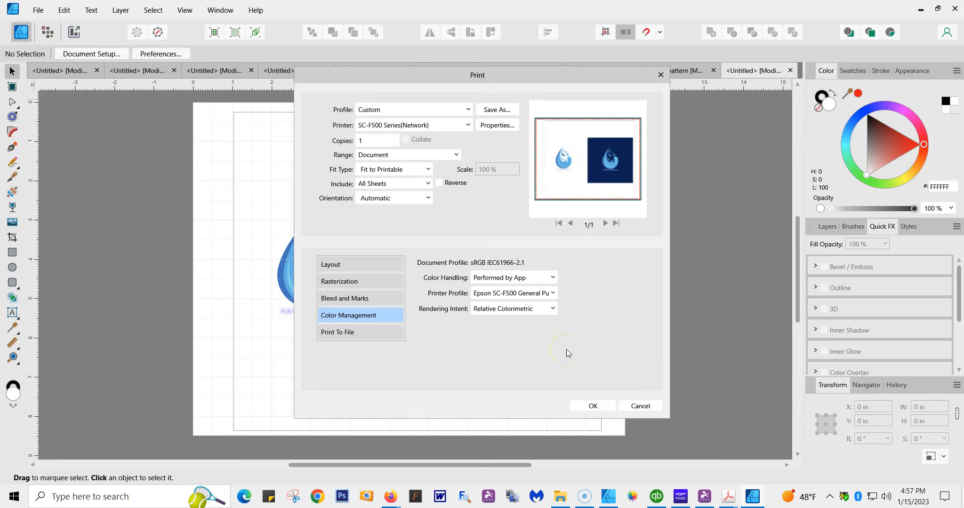
pyautogui.click(592, 406)
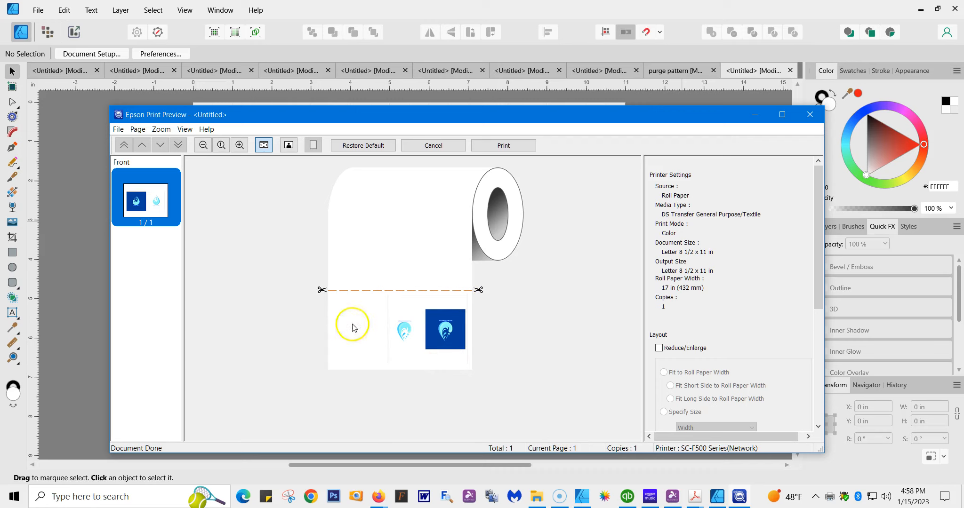
pyautogui.click(528, 144)
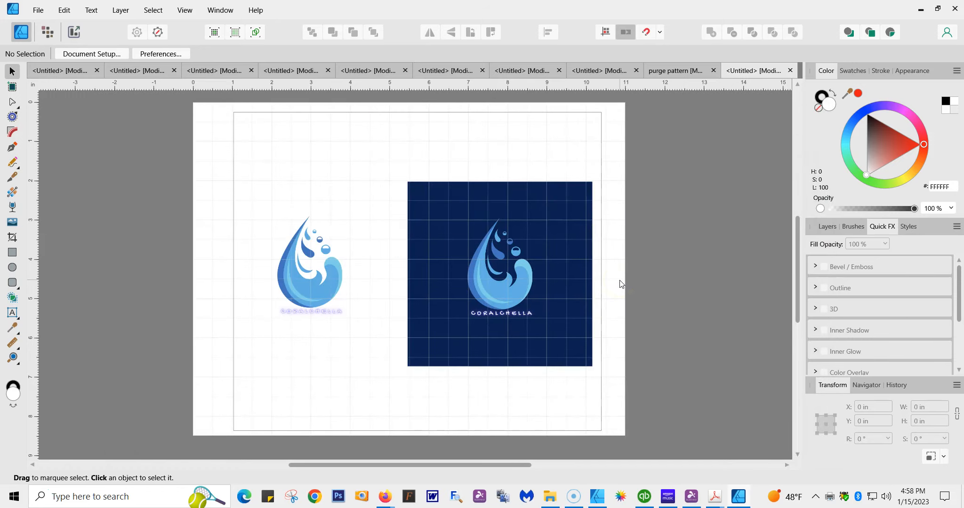